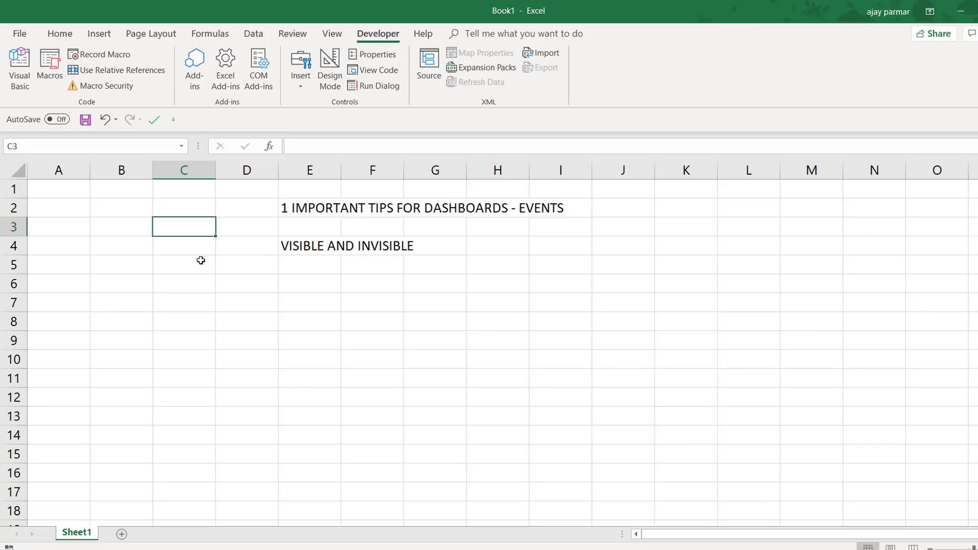
- Show the Book1 sheet headed '1 IMPORTANT TIPS FOR DASHBOARDS - EVENTS' and 'VISIBLE AND INVISIBLE'
{"action": "left_click", "coordinate": [201, 260]}
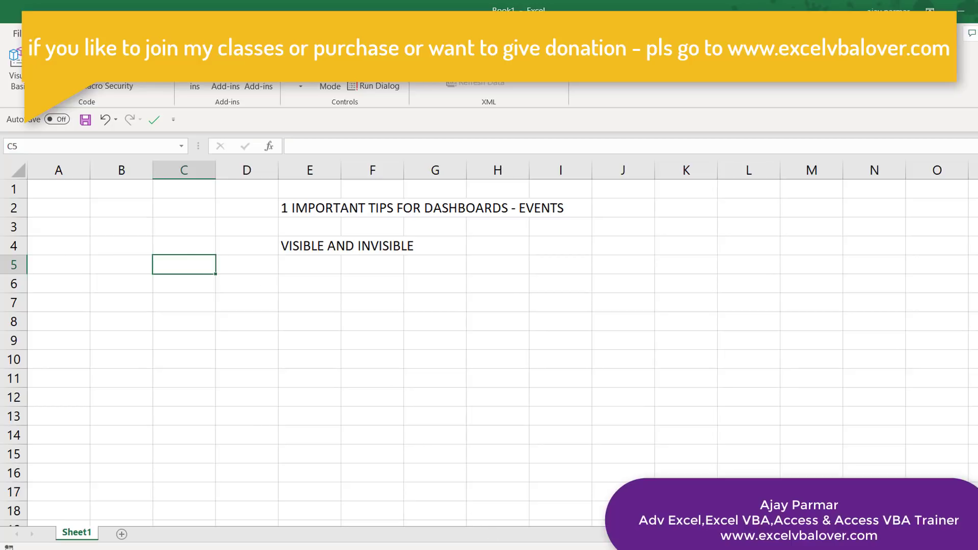
- Alt+Tab to Transport11.xlsm on its TIMECARD route details dashboard
{"action": "key", "text": "alt+Tab"}
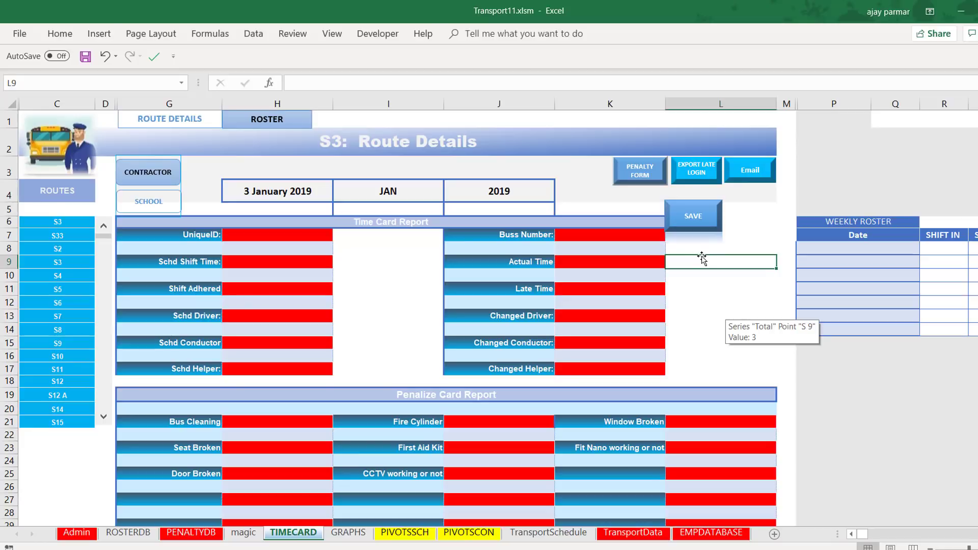
- Save the time card with SDFJSF as Schd Shift Time in H9, then return to Book1
{"action": "left_click", "coordinate": [700, 217]}
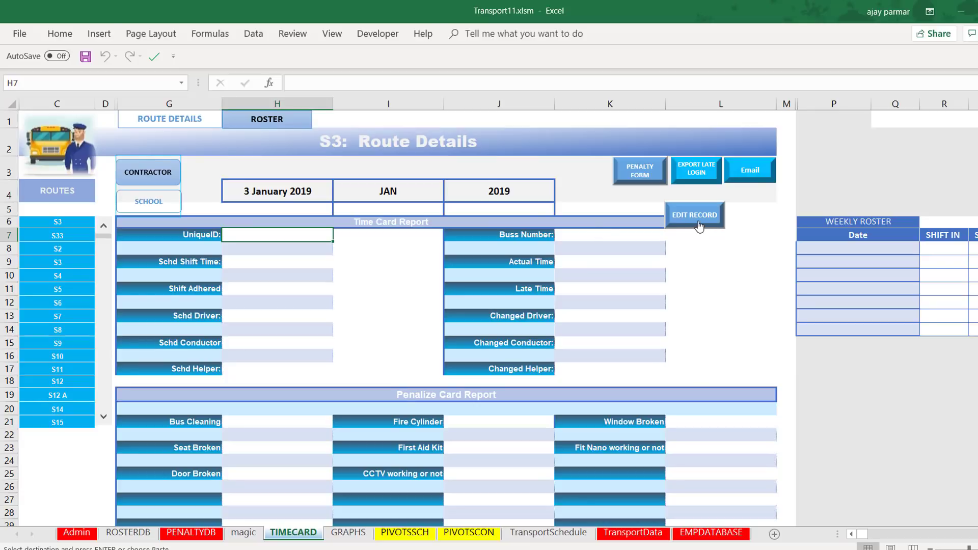
{"action": "left_click", "coordinate": [698, 220]}
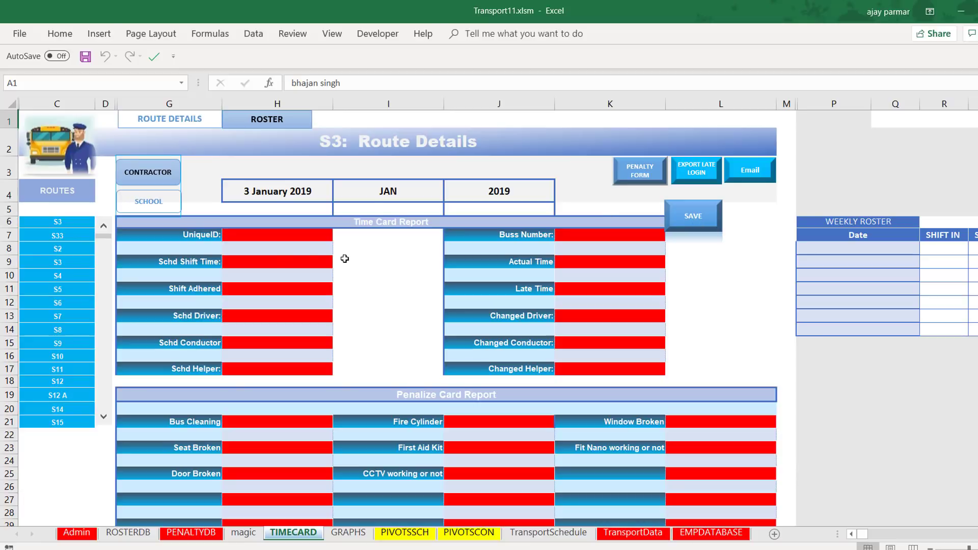
{"action": "left_click", "coordinate": [271, 262]}
{"action": "type", "text": "SDFJSF"}
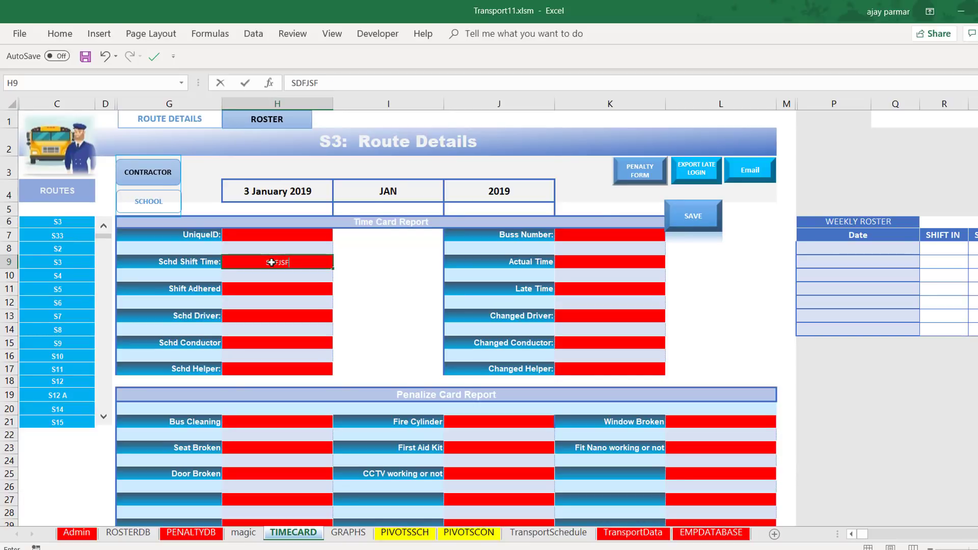
{"action": "key", "text": "Return"}
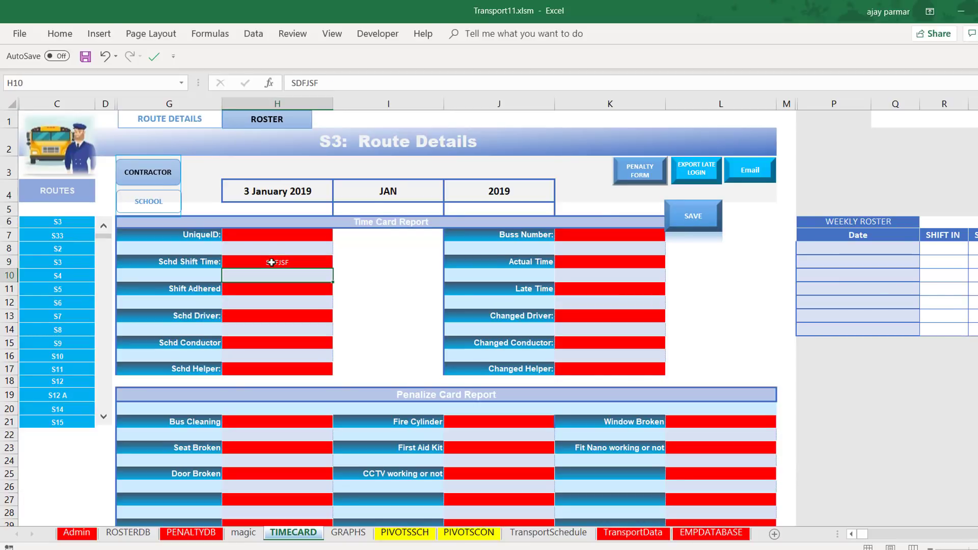
{"action": "left_click", "coordinate": [699, 220]}
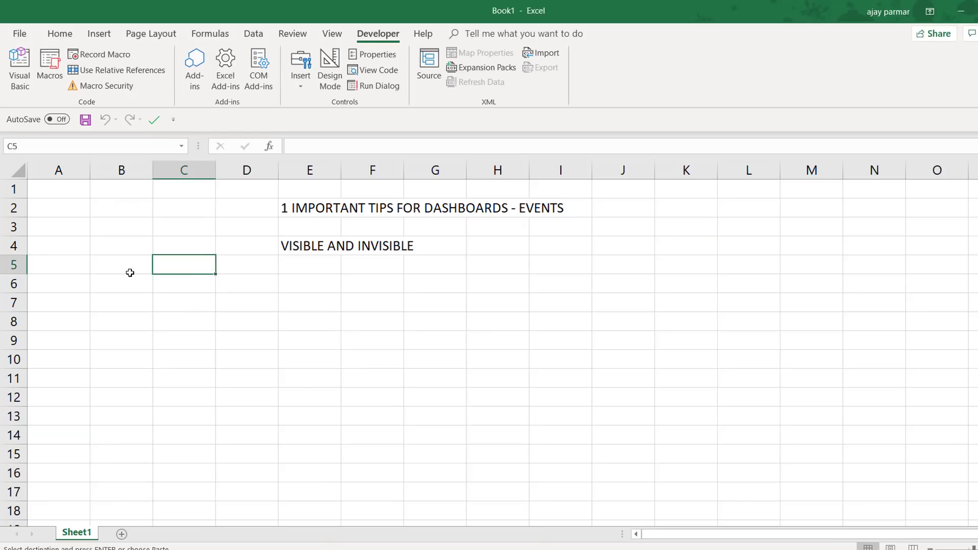
{"action": "left_click", "coordinate": [129, 271]}
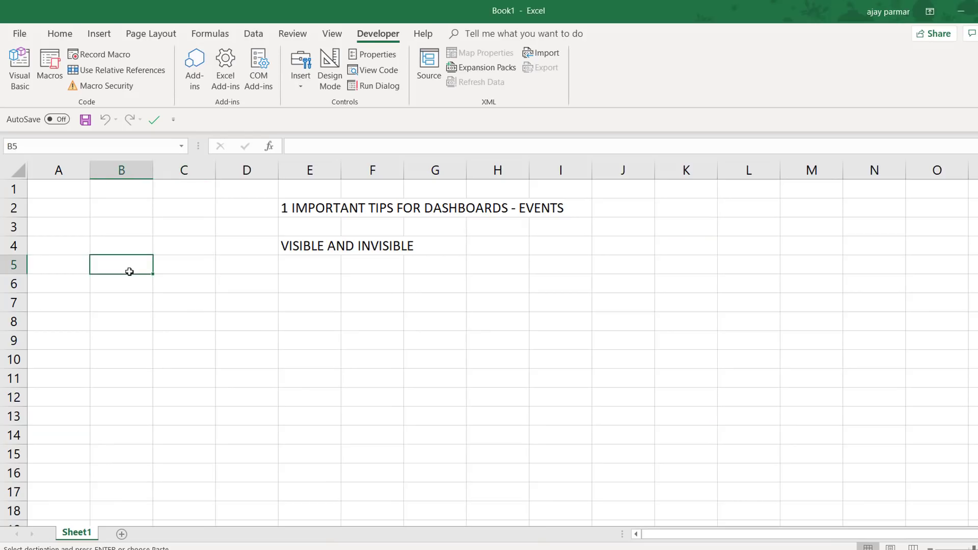
- Draw a rectangle shape over cells B6 to C7
{"action": "left_click", "coordinate": [194, 280]}
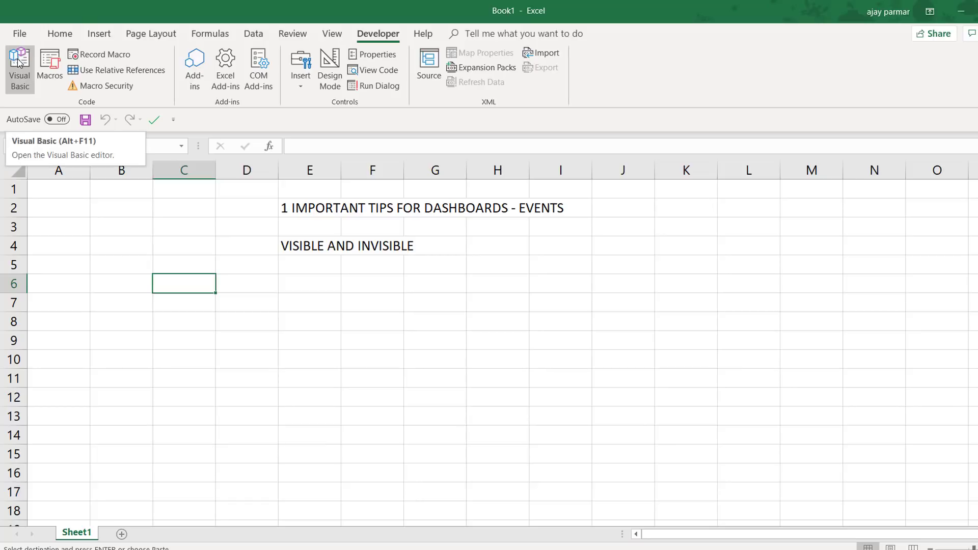
{"action": "left_click", "coordinate": [125, 170]}
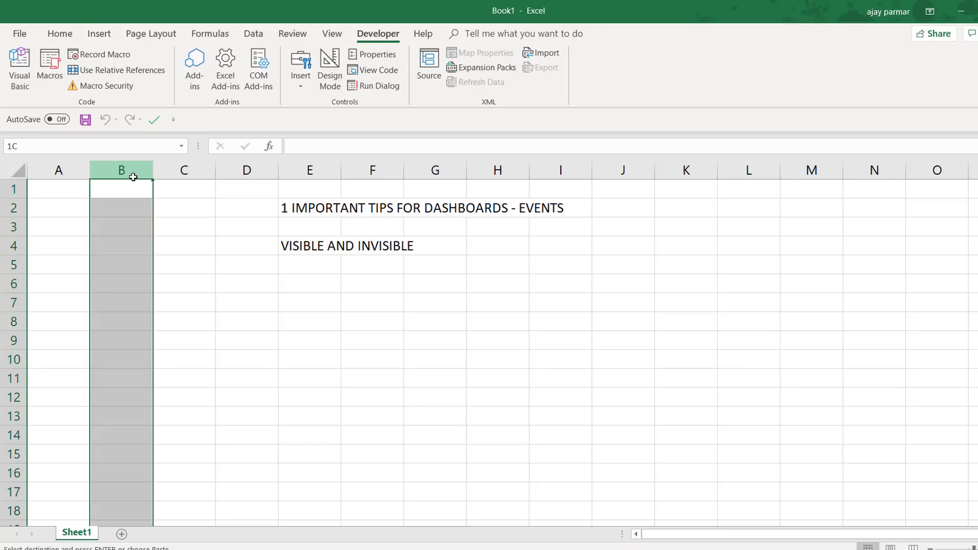
{"action": "left_click", "coordinate": [158, 231]}
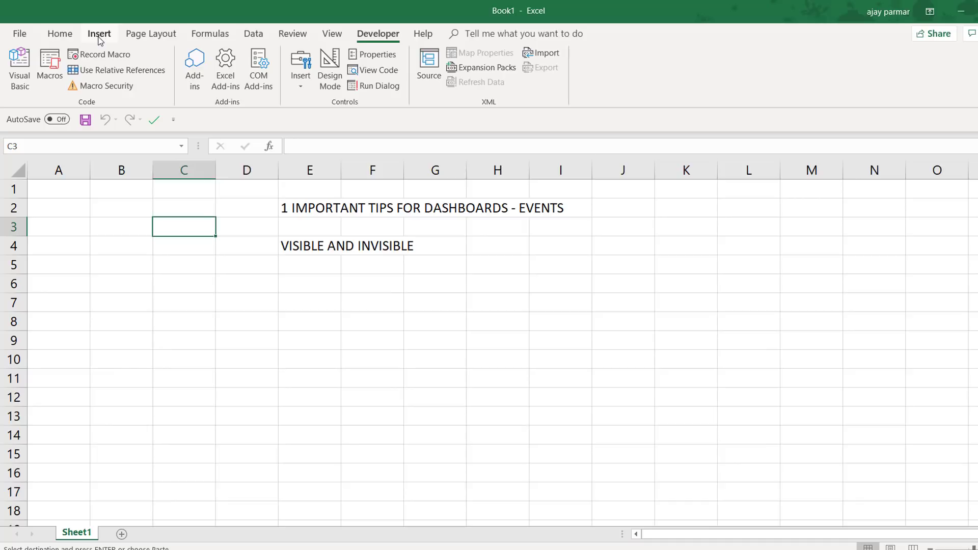
{"action": "left_click", "coordinate": [99, 41]}
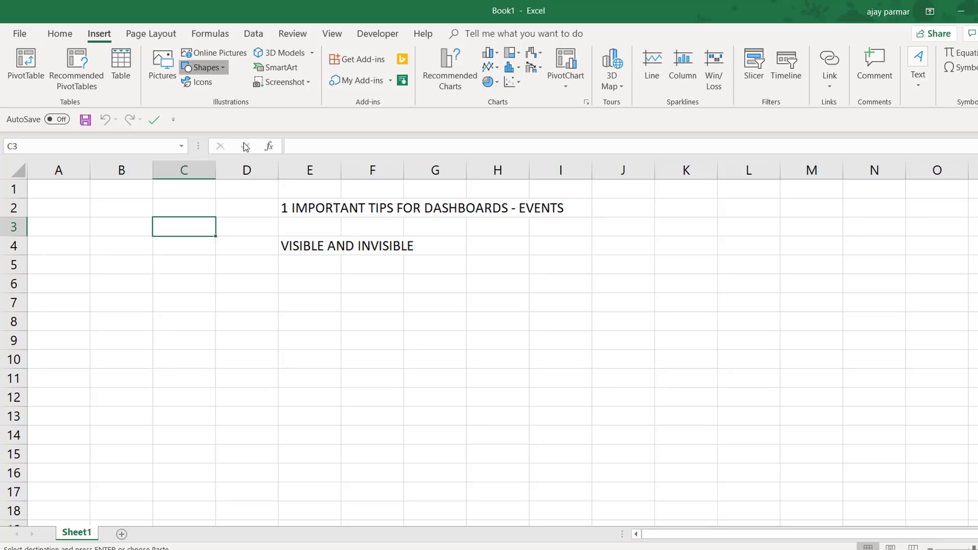
{"action": "left_click", "coordinate": [204, 67]}
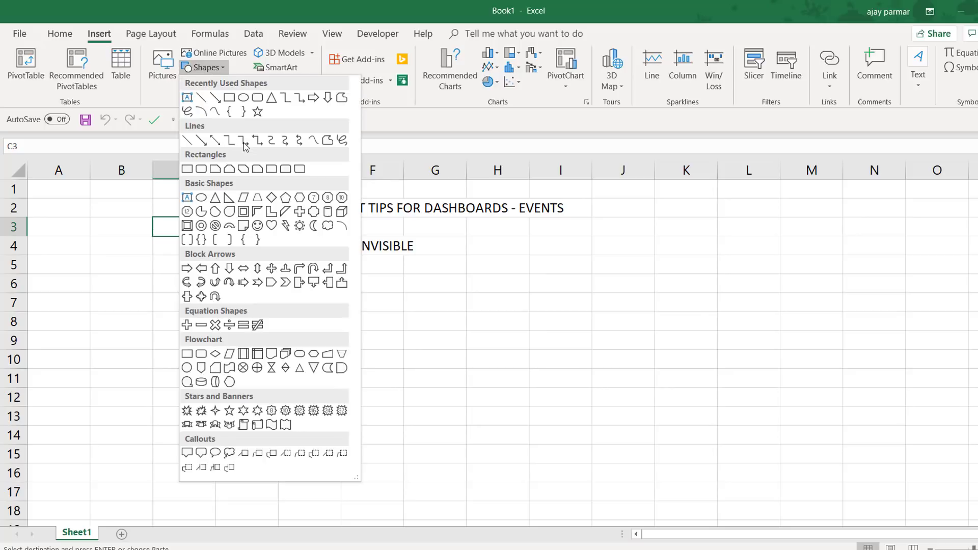
{"action": "left_click", "coordinate": [232, 99]}
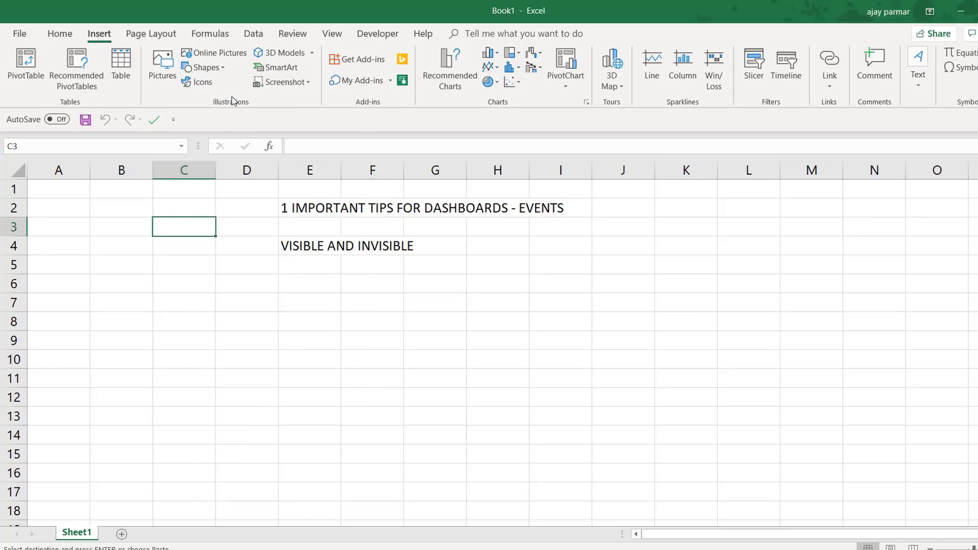
{"action": "mouse_move", "coordinate": [131, 271]}
{"action": "left_mouse_down"}
{"action": "mouse_move", "coordinate": [202, 297]}
{"action": "mouse_move", "coordinate": [192, 303]}
{"action": "left_mouse_up"}
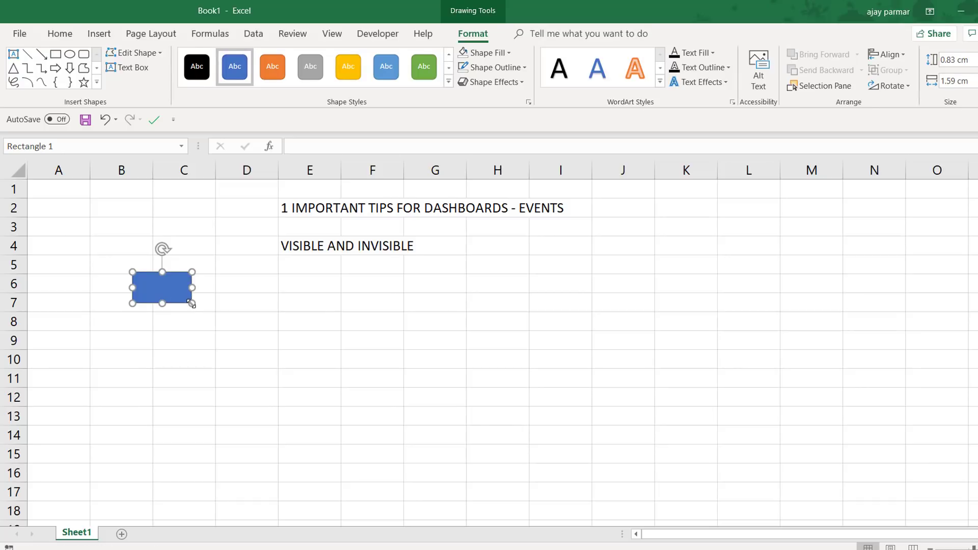
- Duplicate the rectangle and place the copy beside the first one
{"action": "key", "text": "ctrl+v"}
{"action": "left_click_drag", "start_coordinate": [196, 313], "coordinate": [247, 296]}
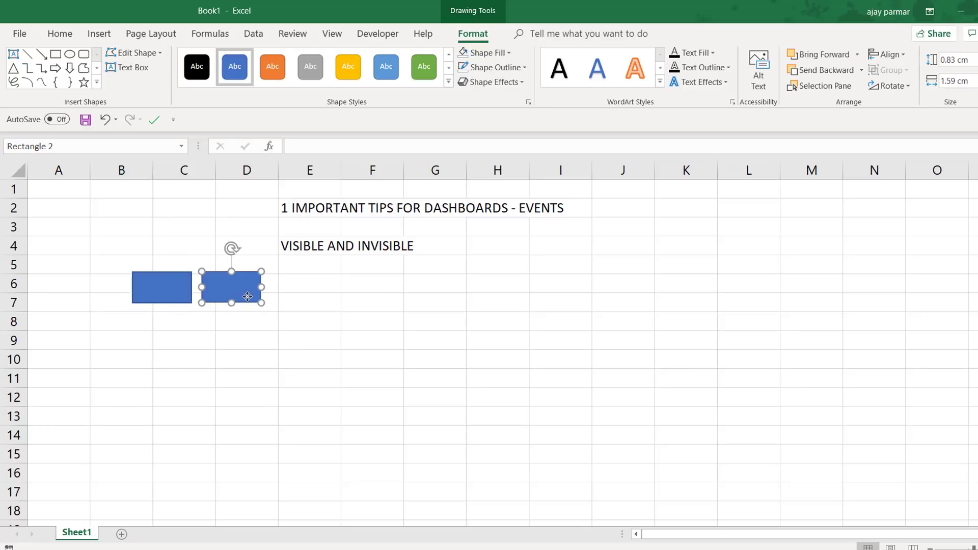
{"action": "left_click", "coordinate": [171, 300]}
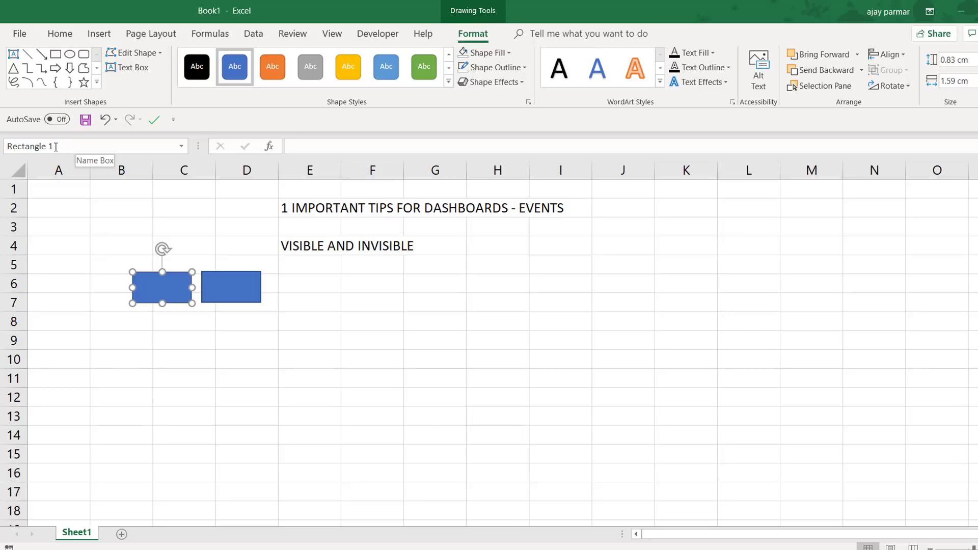
- Name the left rectangle SHP_SAVE in the Name Box
{"action": "left_click", "coordinate": [56, 147]}
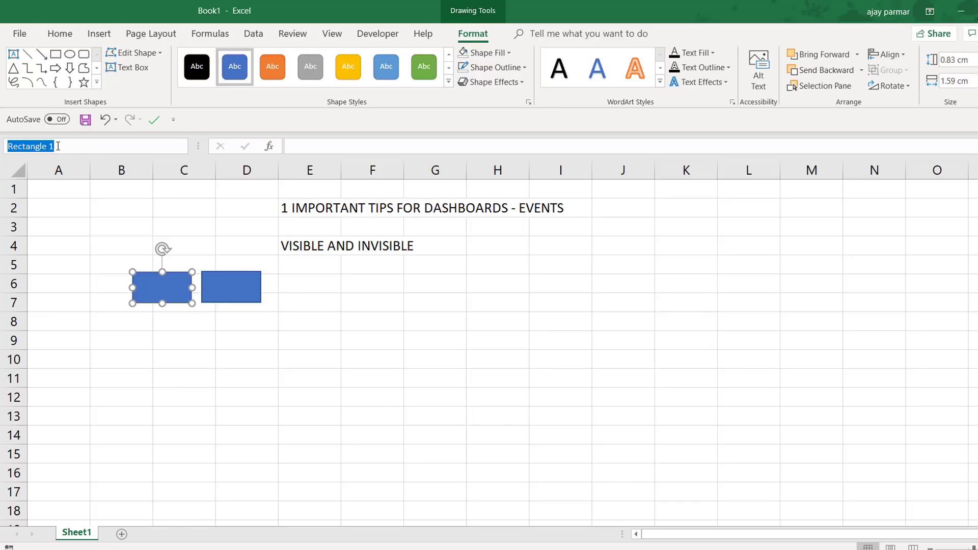
{"action": "type", "text": "SH"}
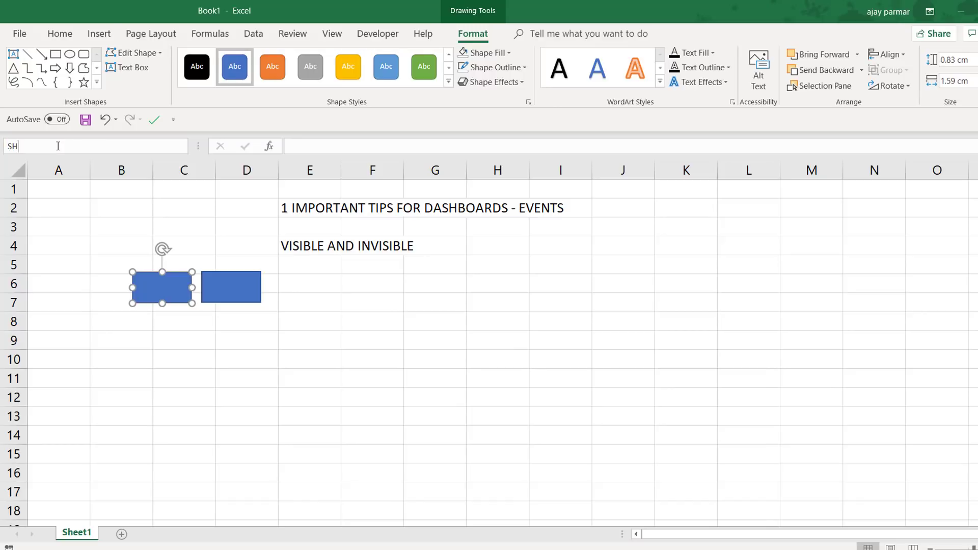
{"action": "type", "text": "P_"}
{"action": "type", "text": "SAV"}
{"action": "type", "text": "E"}
{"action": "left_click", "coordinate": [202, 336]}
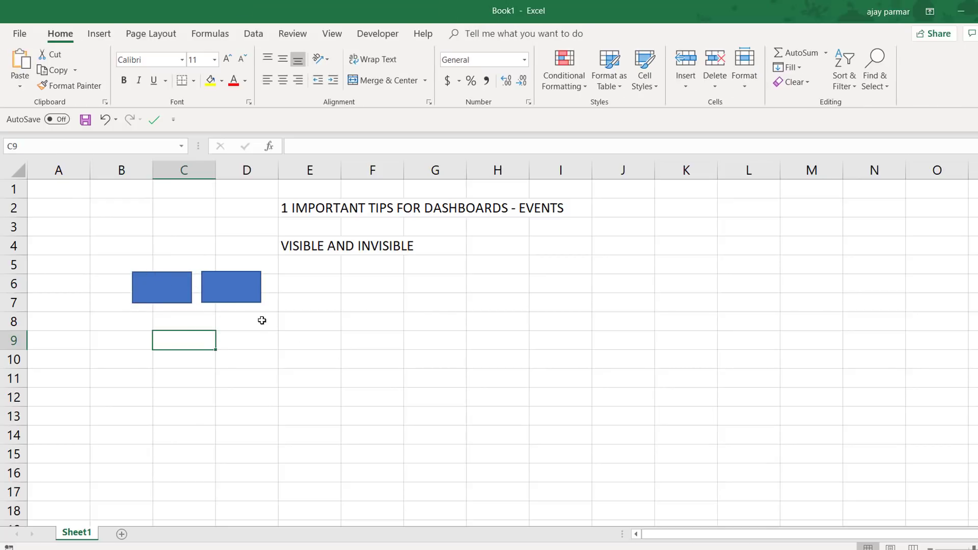
{"action": "left_click", "coordinate": [170, 300]}
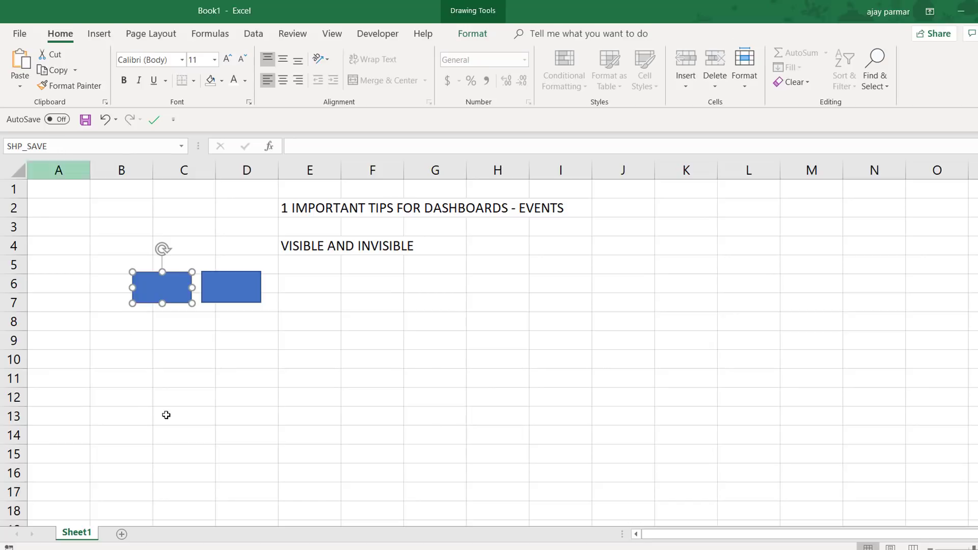
- Name the right rectangle SHP_EDIT and confirm the new name
{"action": "left_click", "coordinate": [233, 293]}
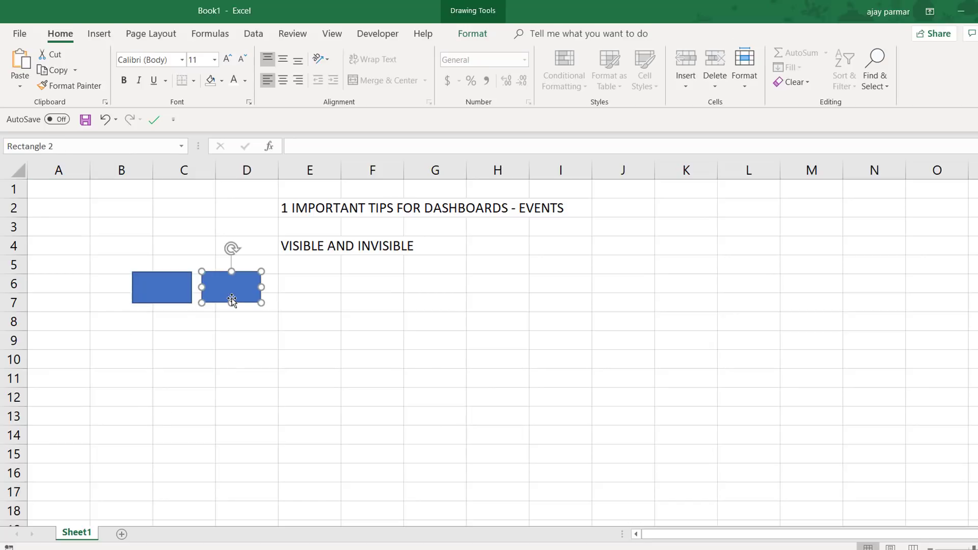
{"action": "left_click", "coordinate": [77, 147]}
{"action": "type", "text": "SHP_"}
{"action": "type", "text": "EDIT"}
{"action": "key", "text": "Return"}
{"action": "left_click", "coordinate": [270, 371]}
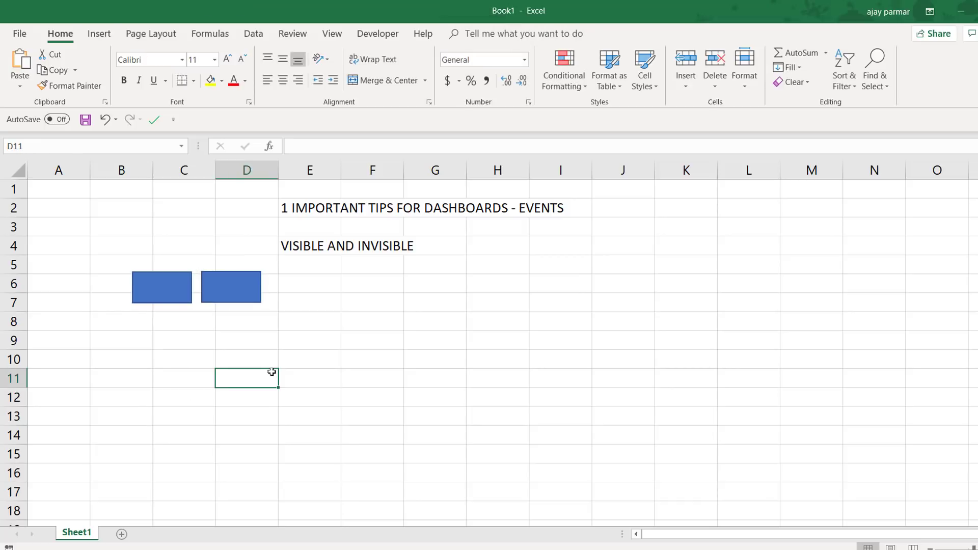
{"action": "left_click", "coordinate": [238, 300]}
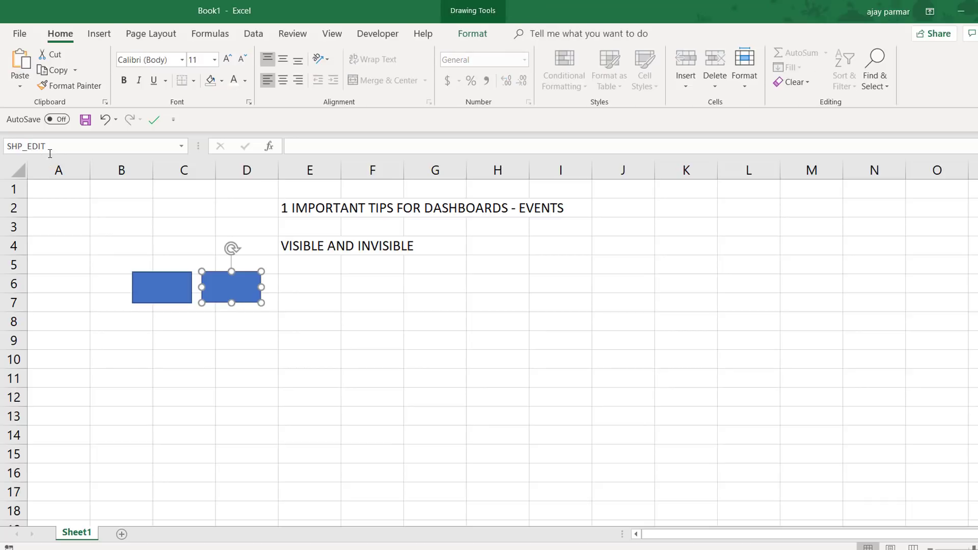
{"action": "left_click", "coordinate": [93, 210]}
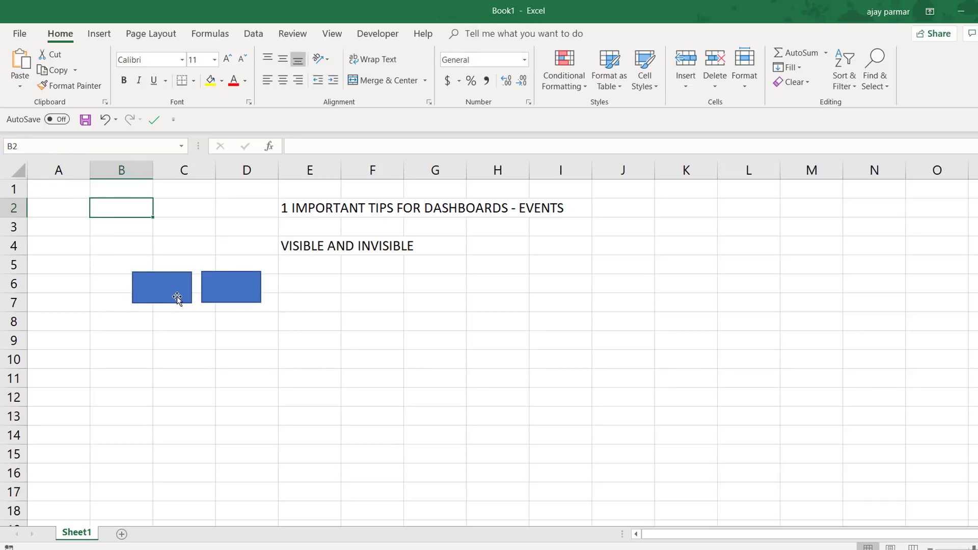
- Fill the left rectangle light green
{"action": "left_click", "coordinate": [235, 299]}
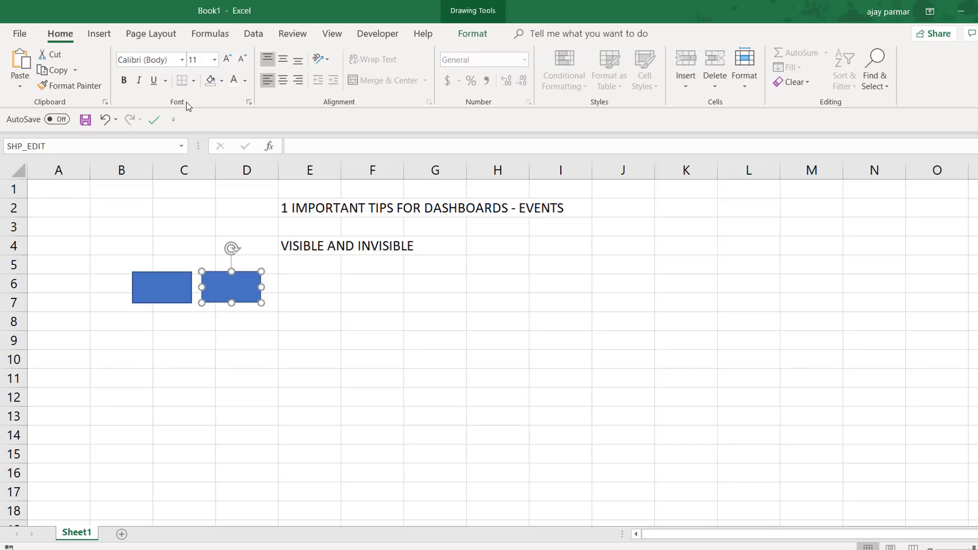
{"action": "left_click", "coordinate": [222, 82]}
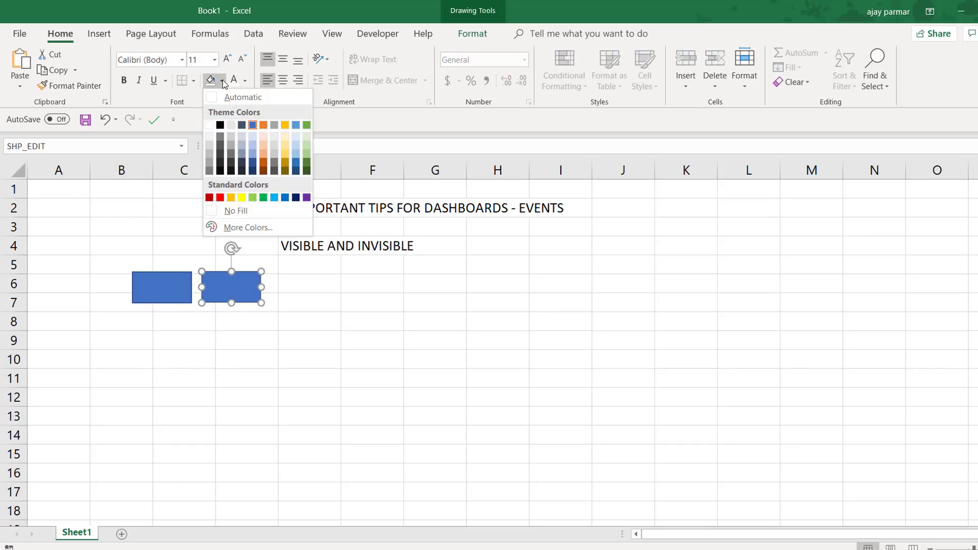
{"action": "left_click", "coordinate": [173, 304]}
{"action": "left_click", "coordinate": [166, 299]}
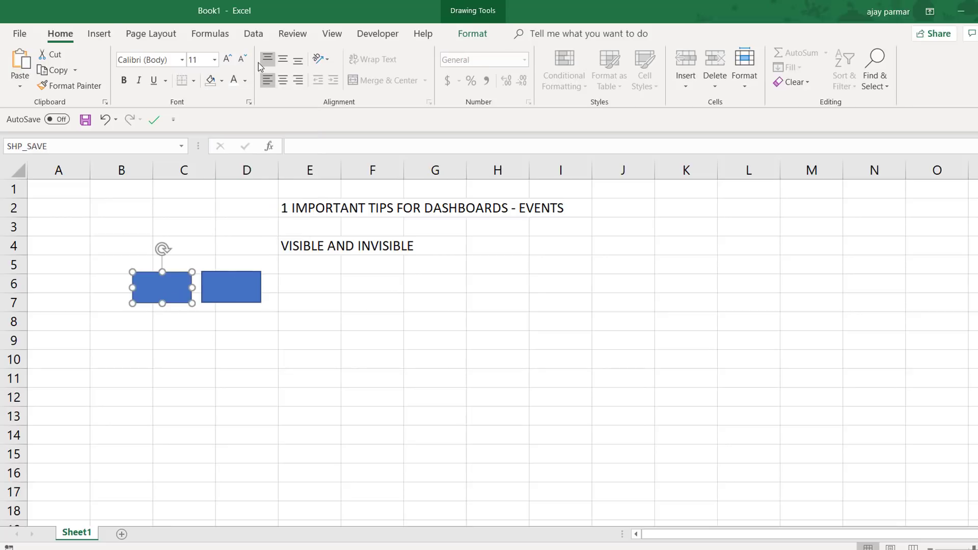
{"action": "left_click", "coordinate": [222, 81]}
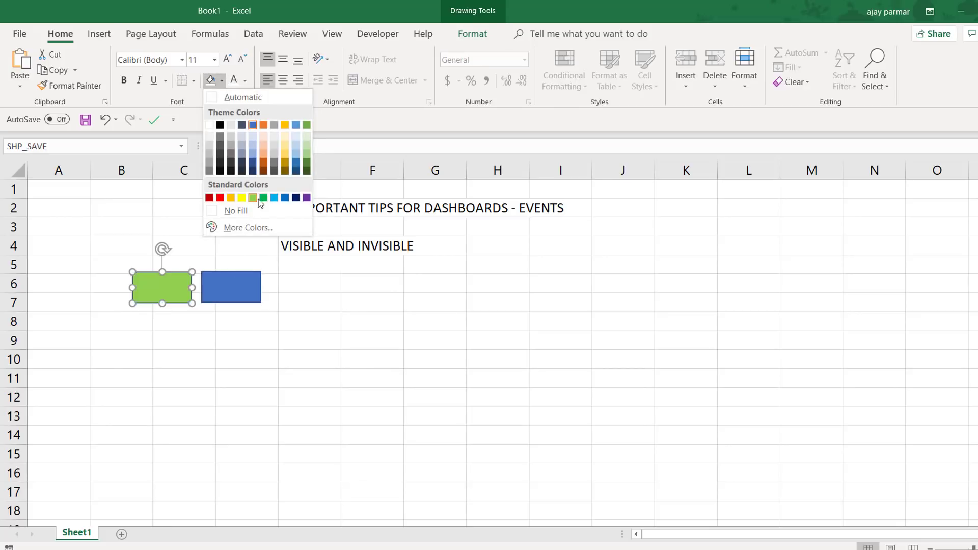
{"action": "left_click", "coordinate": [254, 199]}
{"action": "left_click", "coordinate": [202, 382]}
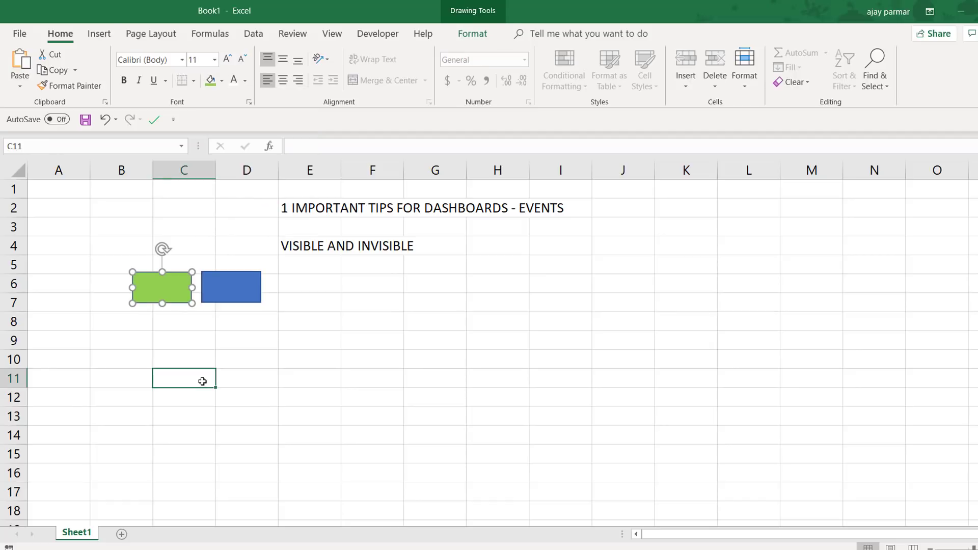
- Label the green rectangle SAVE and the blue rectangle EDIT
{"action": "left_click", "coordinate": [164, 299]}
{"action": "right_click", "coordinate": [165, 293]}
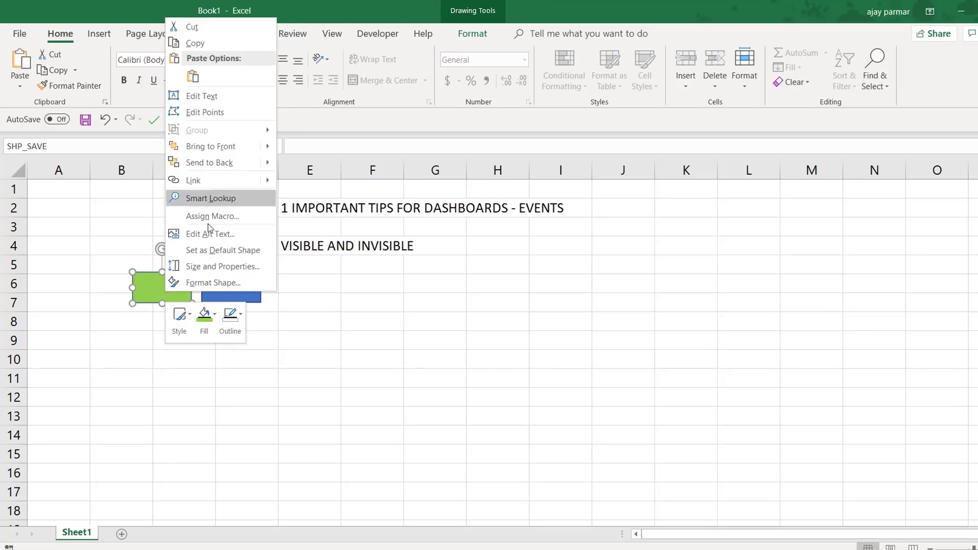
{"action": "left_click", "coordinate": [207, 95]}
{"action": "type", "text": "SA"}
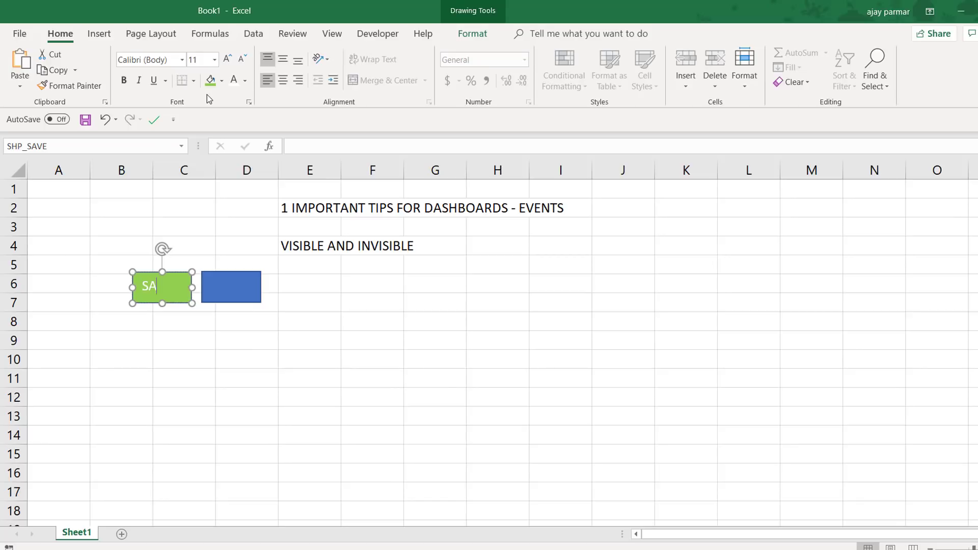
{"action": "type", "text": "VE"}
{"action": "left_click", "coordinate": [244, 287]}
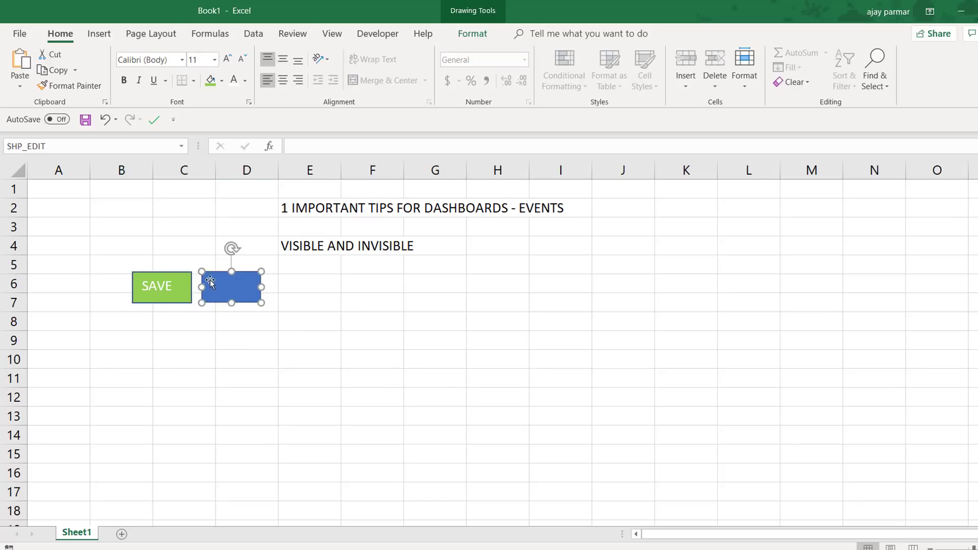
{"action": "right_click", "coordinate": [228, 290]}
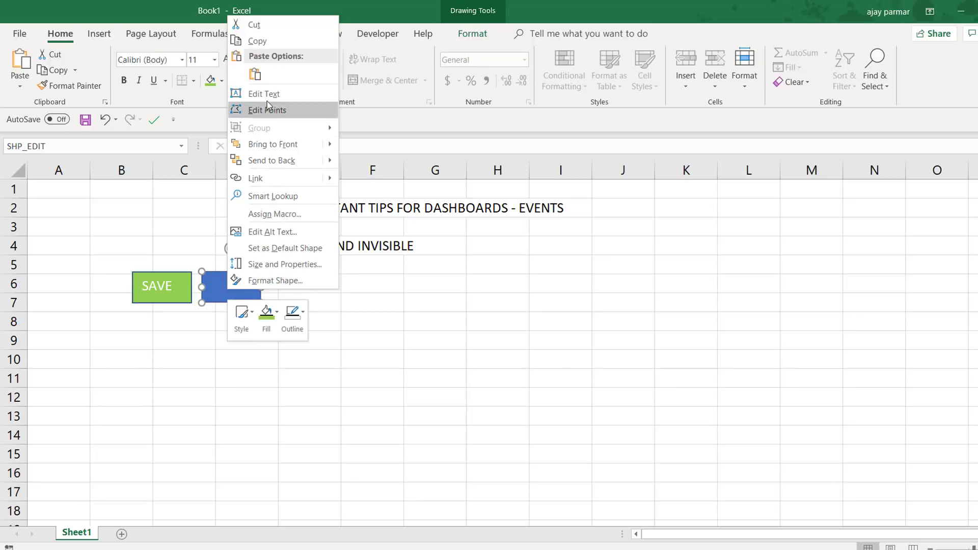
{"action": "left_click", "coordinate": [267, 98]}
{"action": "type", "text": "EDIT"}
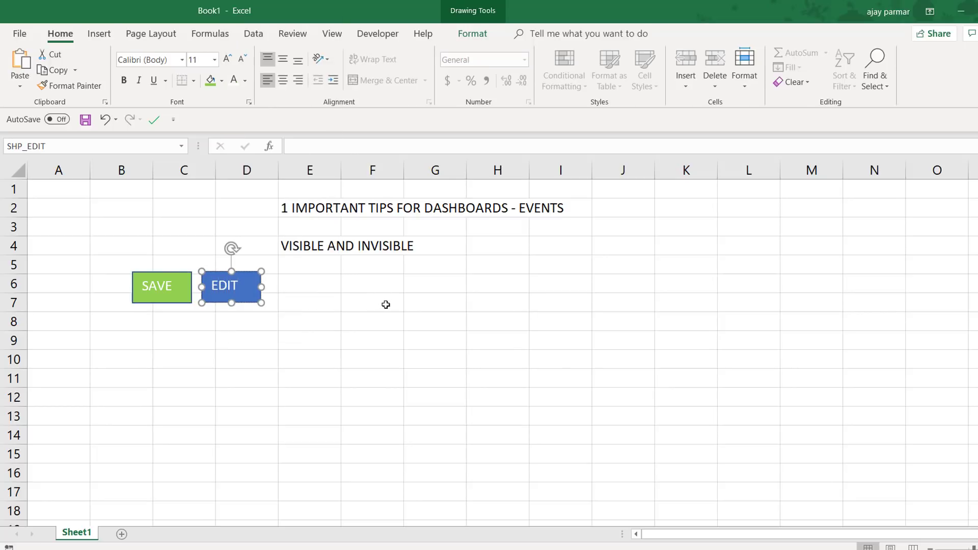
{"action": "left_click", "coordinate": [386, 304]}
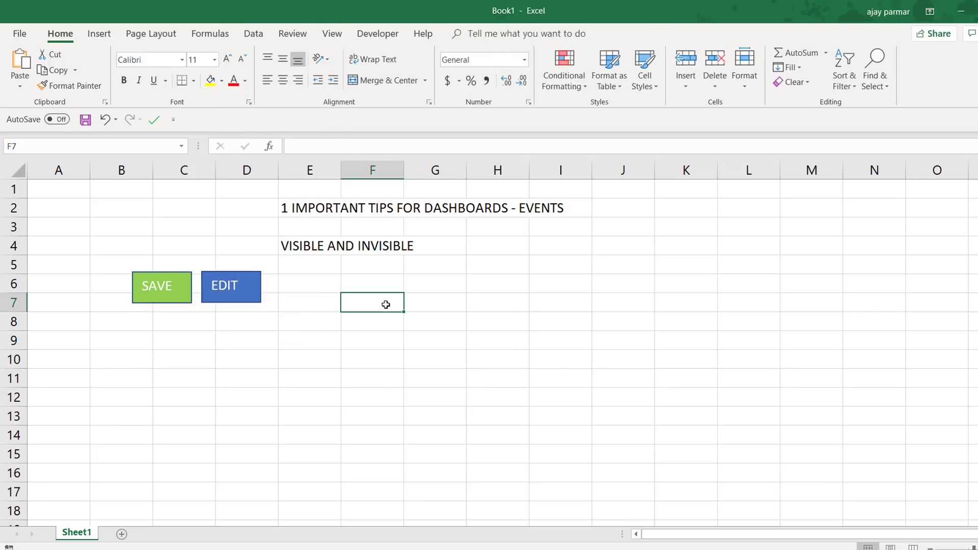
- Centre the EDIT label text within its shape
{"action": "left_click", "coordinate": [257, 299]}
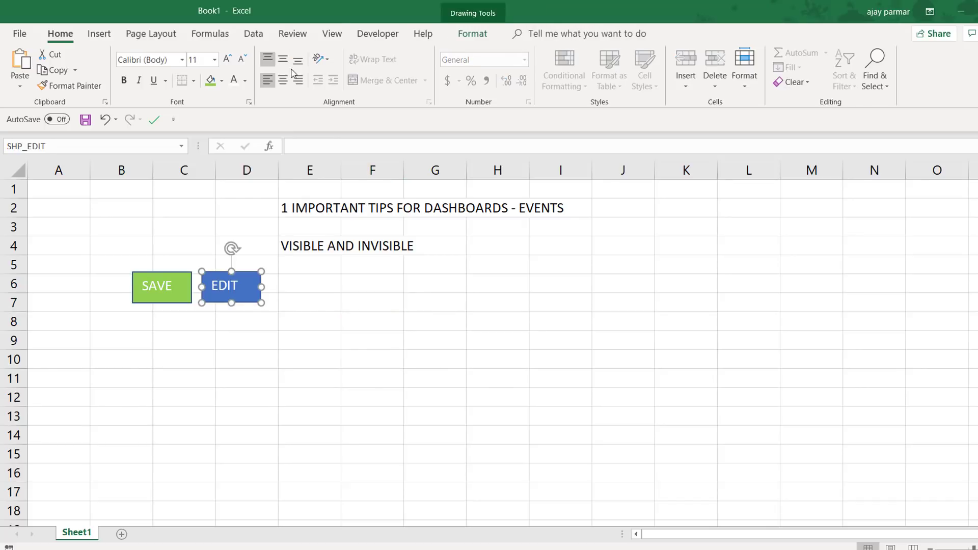
{"action": "left_click", "coordinate": [284, 81]}
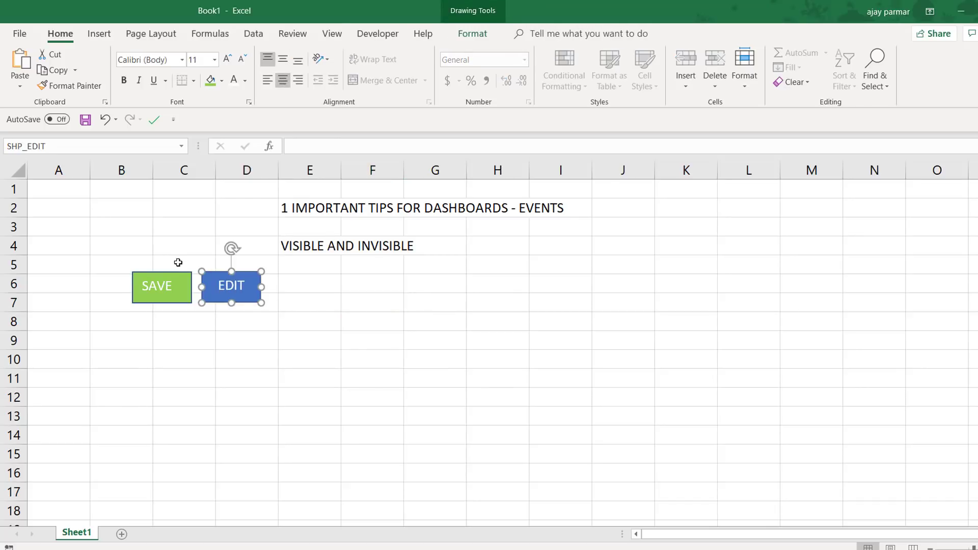
{"action": "left_click", "coordinate": [171, 298]}
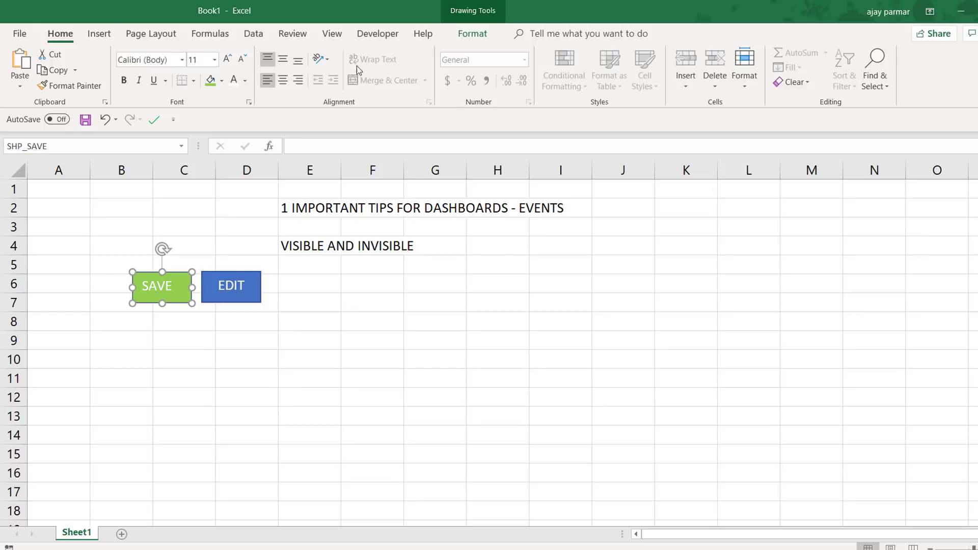
{"action": "left_click", "coordinate": [473, 34]}
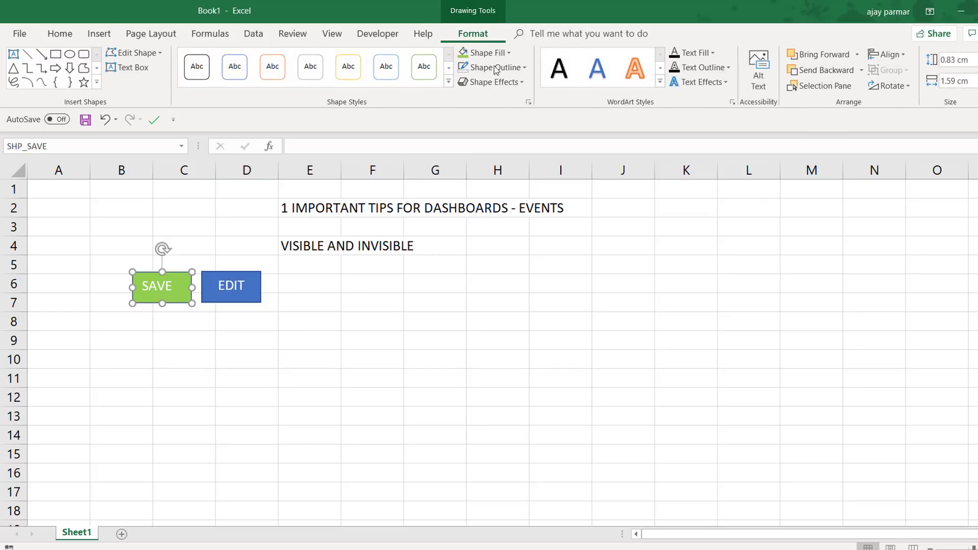
- Apply a bevel shape effect to the green SAVE rectangle
{"action": "left_click", "coordinate": [524, 83]}
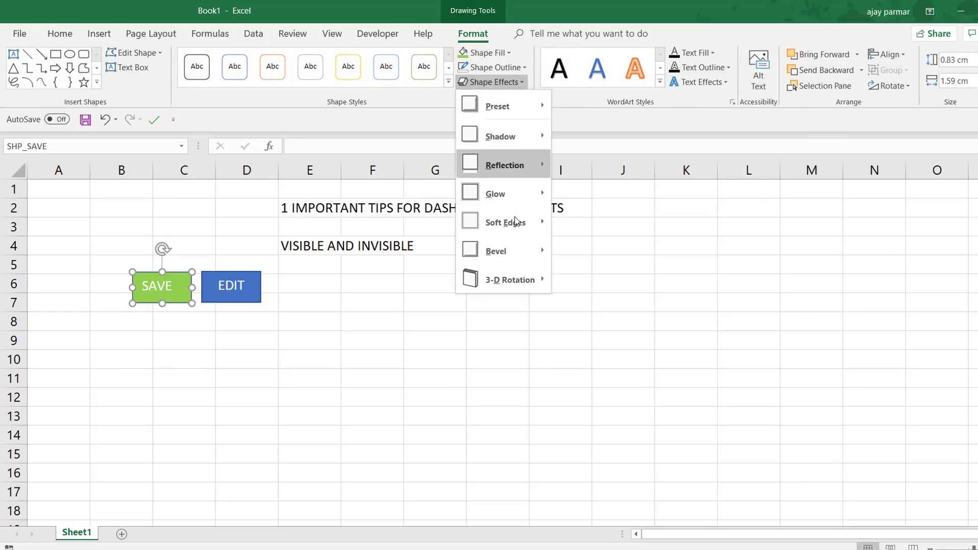
{"action": "mouse_move", "coordinate": [496, 251]}
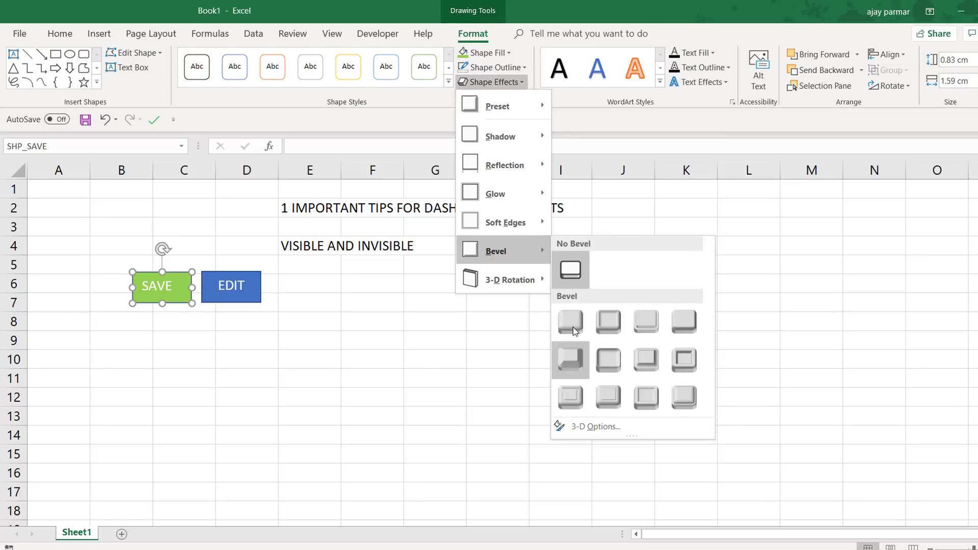
{"action": "left_click", "coordinate": [573, 329]}
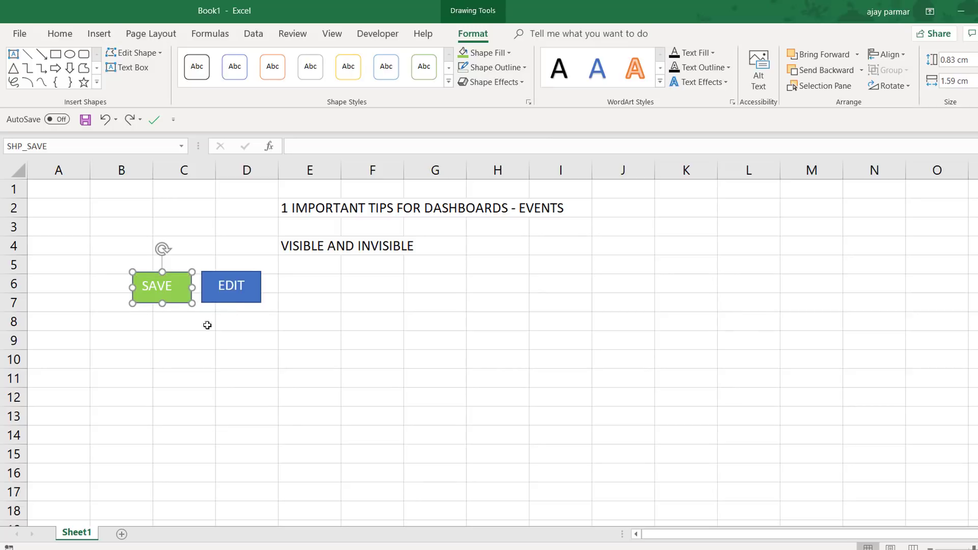
{"action": "left_click", "coordinate": [189, 353]}
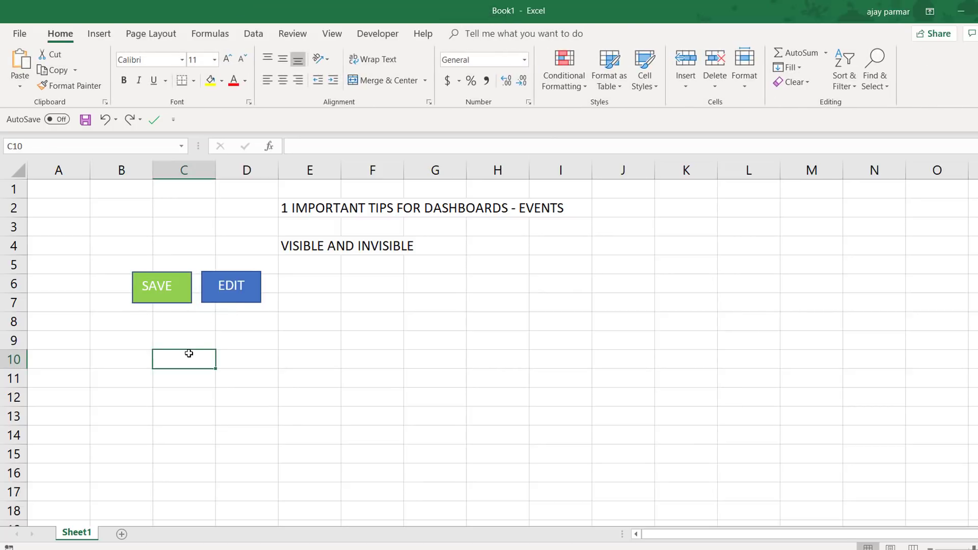
{"action": "left_click", "coordinate": [163, 297]}
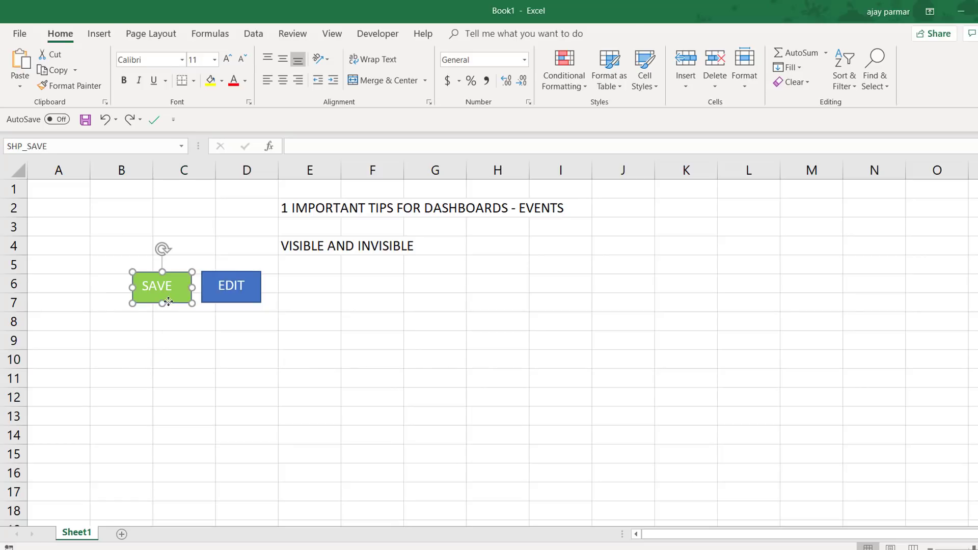
- Centre the SAVE text, then move SAVE to A2 and EDIT beside it in B2
{"action": "left_click", "coordinate": [283, 80]}
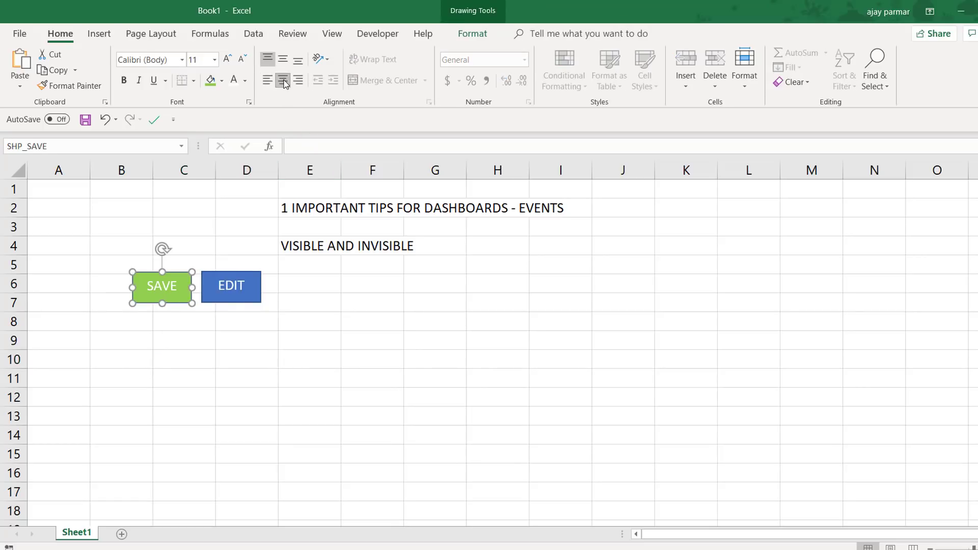
{"action": "left_click", "coordinate": [300, 299]}
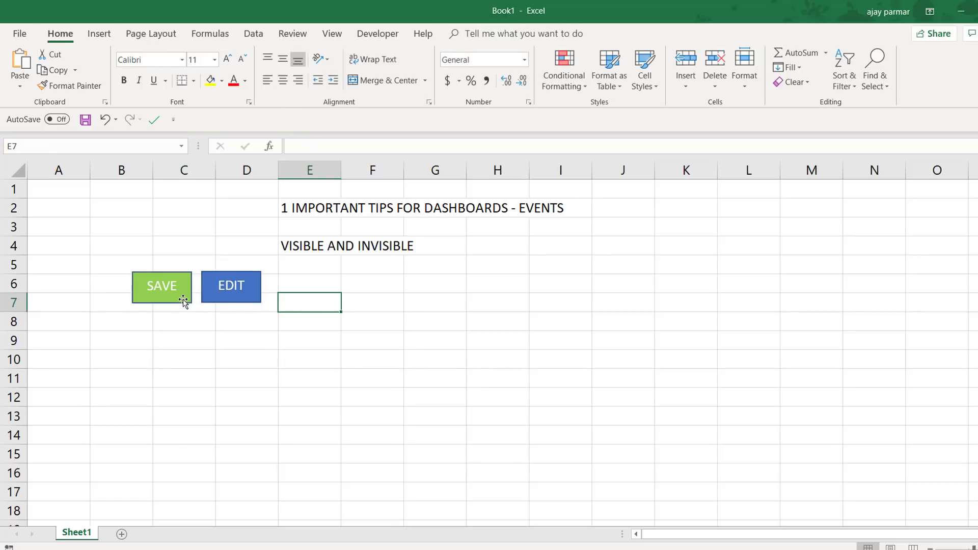
{"action": "mouse_move", "coordinate": [185, 298]}
{"action": "left_mouse_down"}
{"action": "mouse_move", "coordinate": [140, 198]}
{"action": "mouse_move", "coordinate": [81, 205]}
{"action": "mouse_move", "coordinate": [85, 215]}
{"action": "left_mouse_up"}
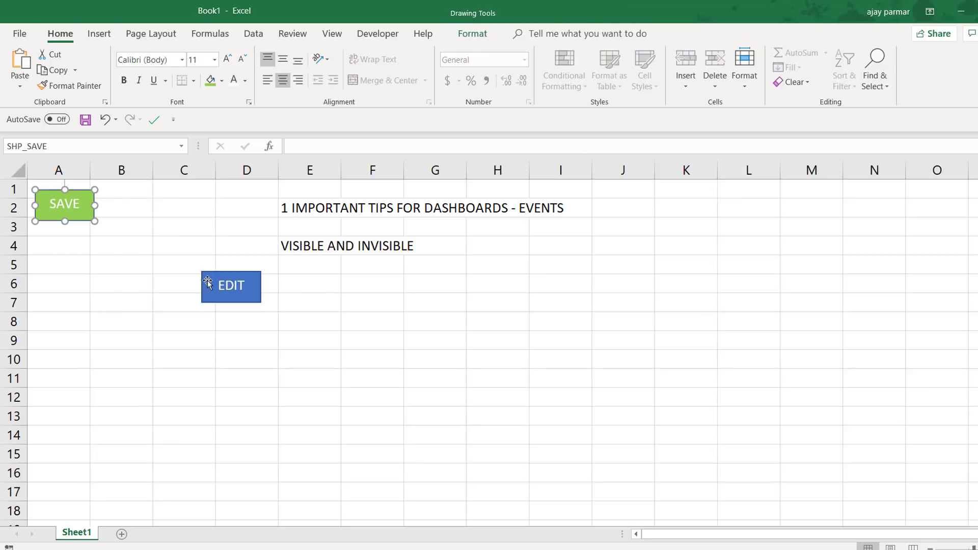
{"action": "left_click_drag", "start_coordinate": [207, 272], "coordinate": [106, 192]}
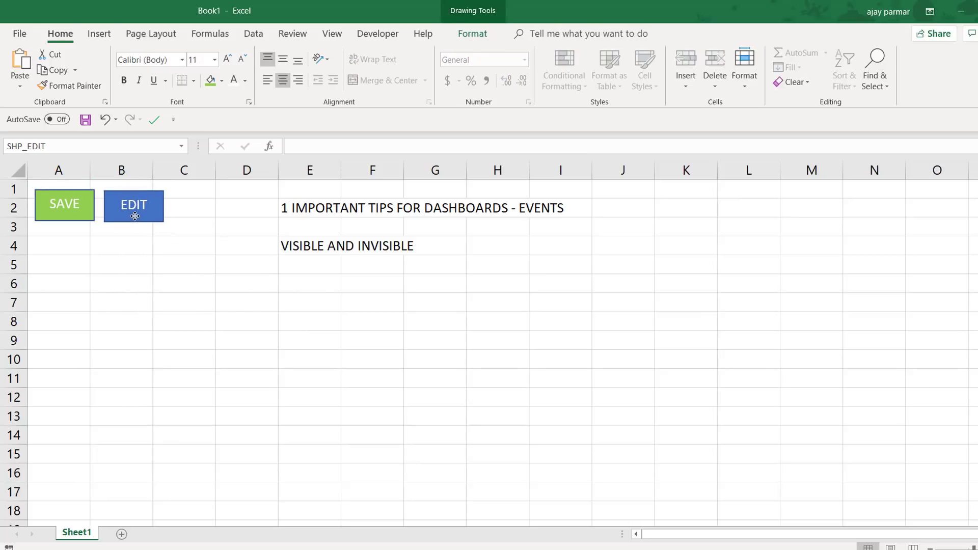
{"action": "left_click", "coordinate": [259, 278]}
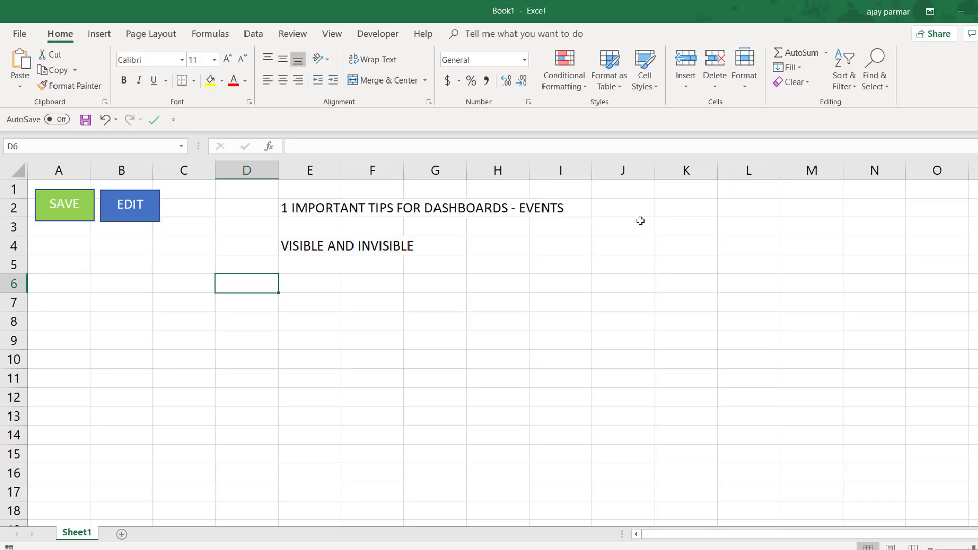
{"action": "left_click", "coordinate": [634, 214]}
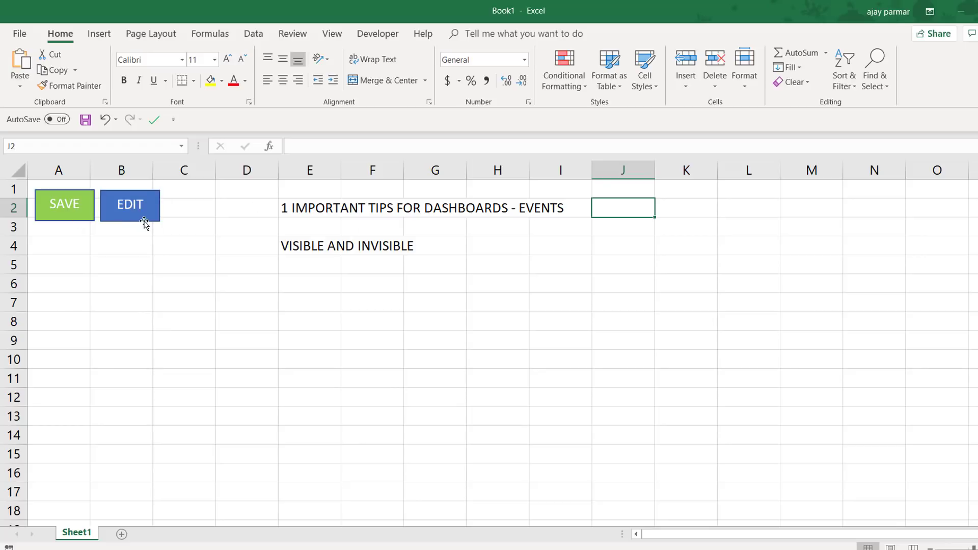
- Shade cell K2 yellow and move the blue EDIT button on top of it
{"action": "left_click", "coordinate": [687, 209]}
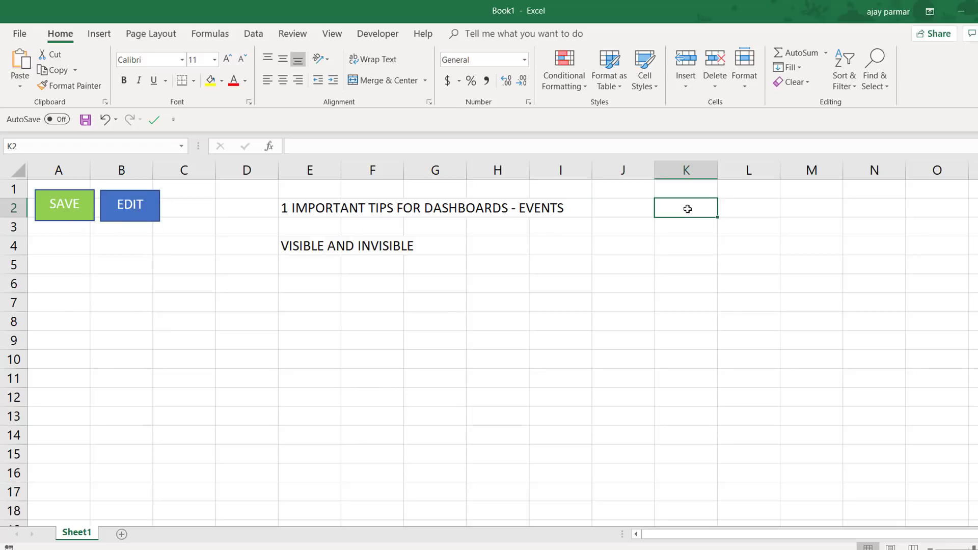
{"action": "left_click", "coordinate": [210, 82]}
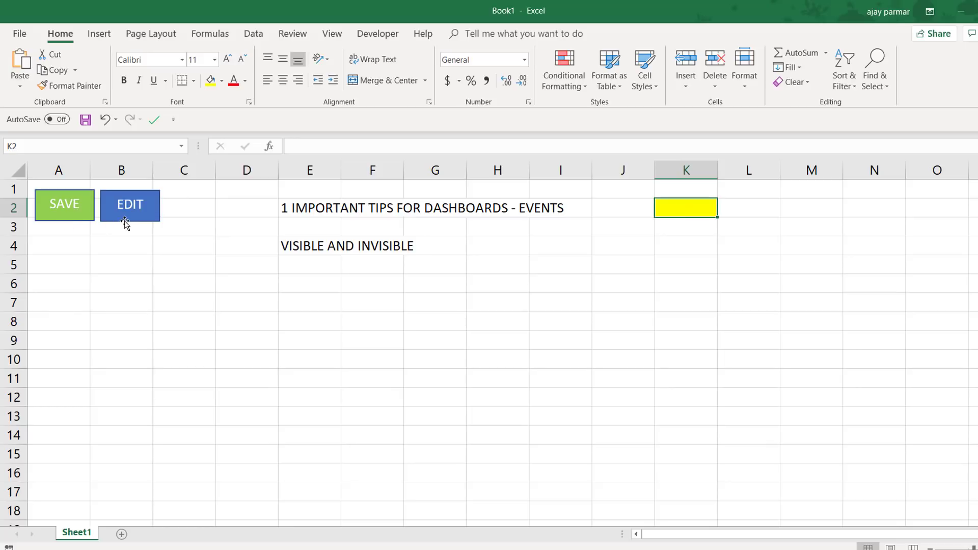
{"action": "mouse_move", "coordinate": [148, 221]}
{"action": "left_mouse_down"}
{"action": "mouse_move", "coordinate": [455, 234]}
{"action": "mouse_move", "coordinate": [689, 233]}
{"action": "mouse_move", "coordinate": [681, 229]}
{"action": "left_mouse_up"}
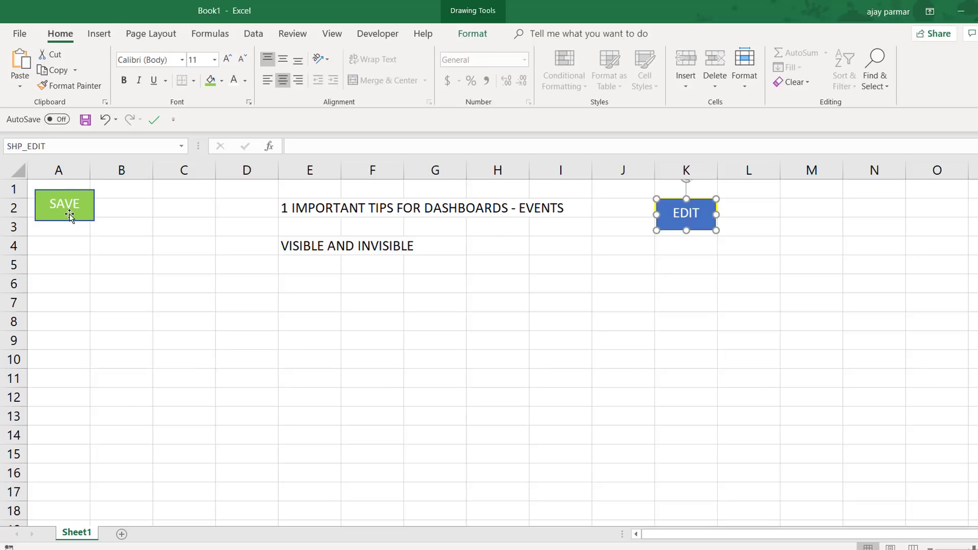
{"action": "left_click", "coordinate": [157, 282]}
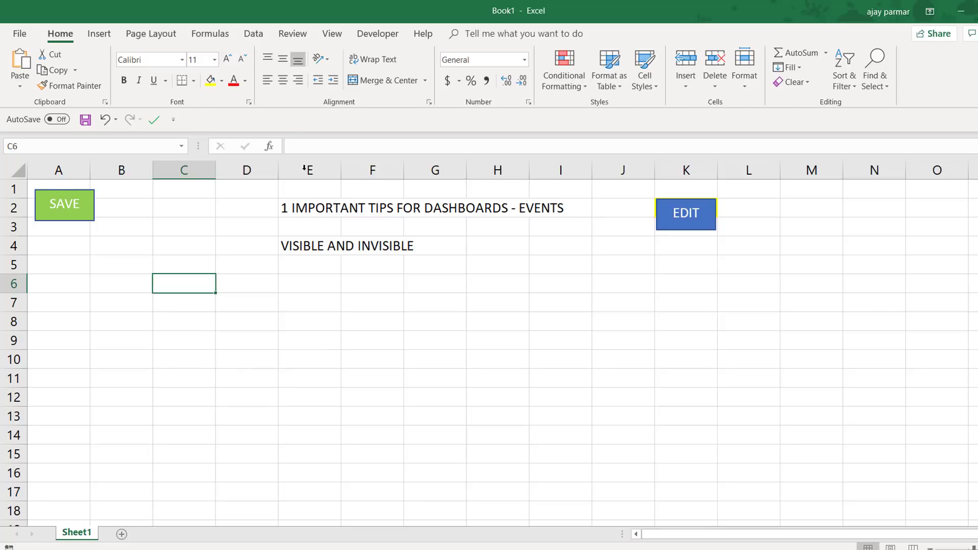
- Open the Visual Basic editor and insert a new module into the Book1 project
{"action": "left_click", "coordinate": [492, 272]}
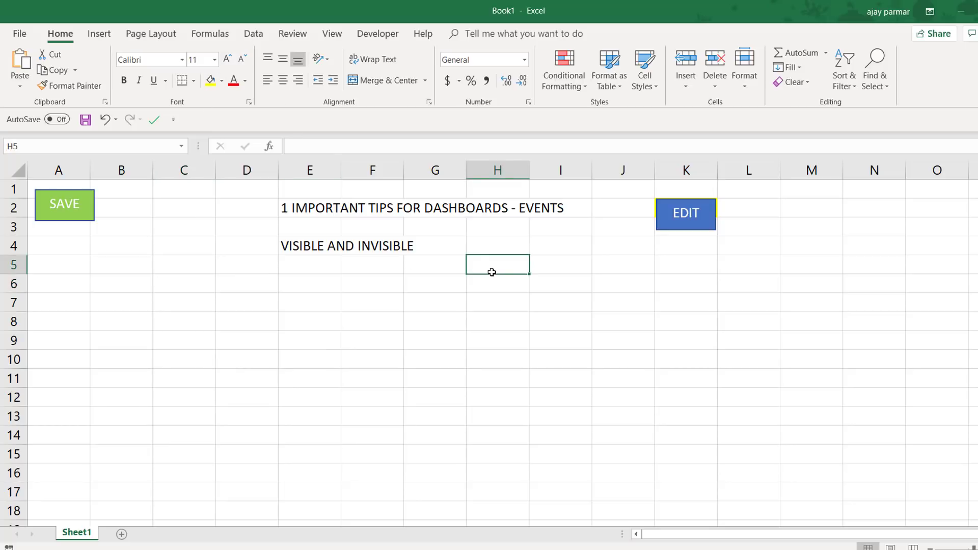
{"action": "left_click", "coordinate": [382, 34]}
{"action": "left_click", "coordinate": [18, 86]}
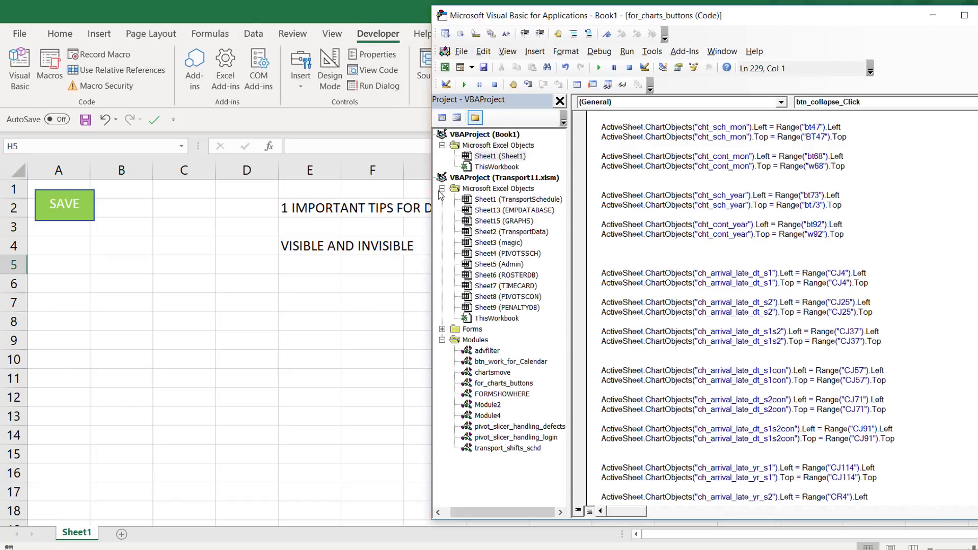
{"action": "left_click", "coordinate": [442, 188]}
{"action": "left_click", "coordinate": [493, 167]}
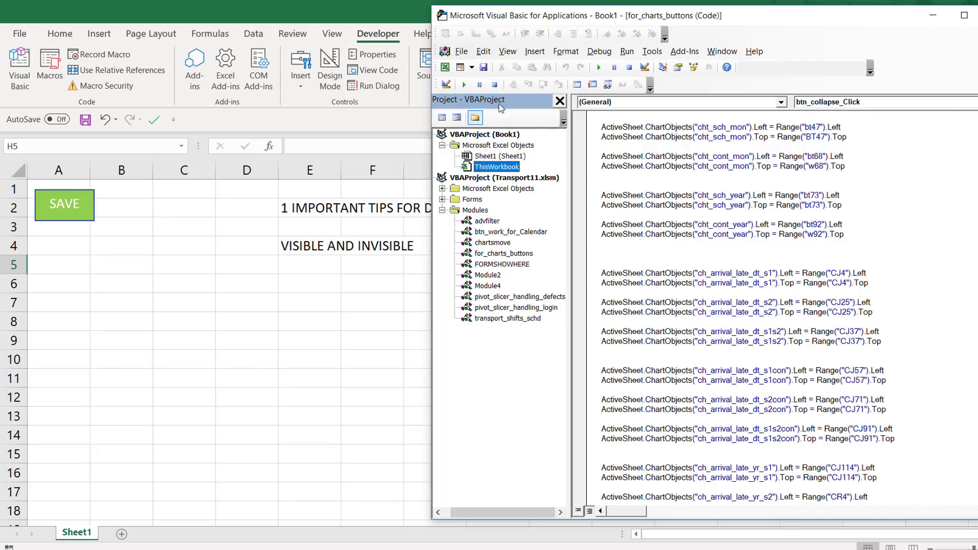
{"action": "left_click", "coordinate": [535, 51]}
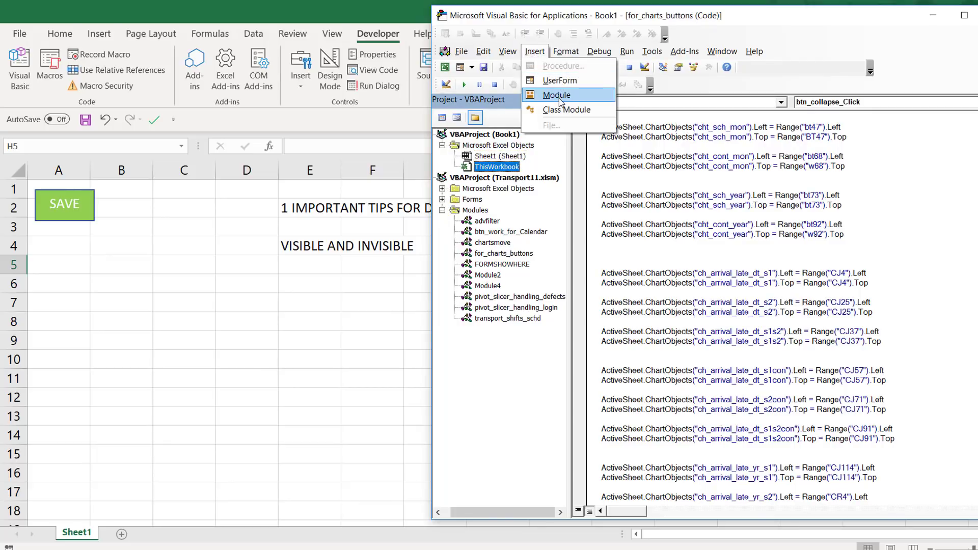
{"action": "left_click", "coordinate": [560, 92]}
- Write an empty Sub EDIT() macro in Module1
{"action": "key", "text": "Return"}
{"action": "key", "text": "Return"}
{"action": "key", "text": "Return"}
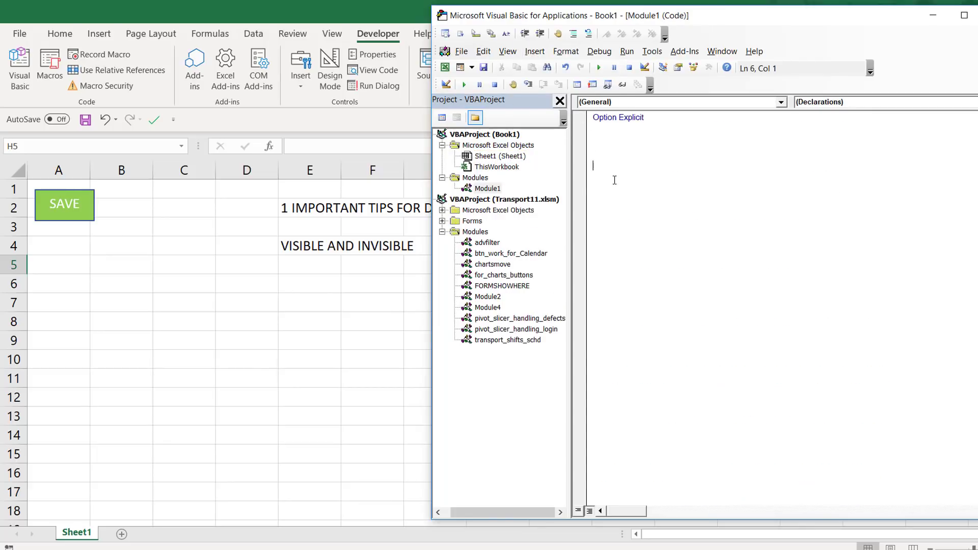
{"action": "type", "text": "SUB E"}
{"action": "type", "text": "DITV"}
{"action": "key", "text": "BackSpace"}
{"action": "type", "text": "HIDE"}
{"action": "key", "text": "Return"}
{"action": "key", "text": "Return"}
{"action": "key", "text": "Return"}
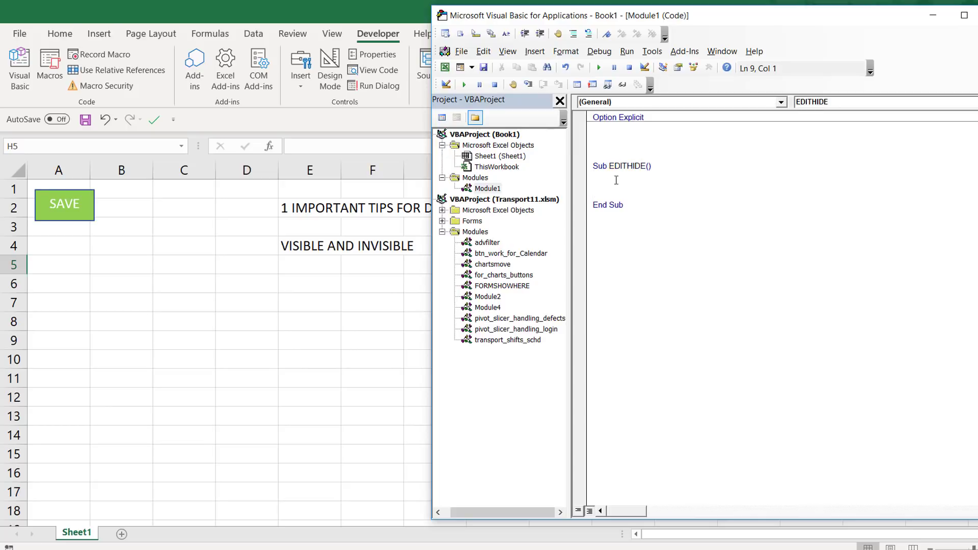
{"action": "left_click", "coordinate": [647, 165]}
{"action": "key", "text": "BackSpace"}
{"action": "key", "text": "BackSpace"}
{"action": "key", "text": "BackSpace"}
{"action": "key", "text": "BackSpace"}
{"action": "key", "text": "Down"}
{"action": "key", "text": "Return"}
{"action": "key", "text": "Return"}
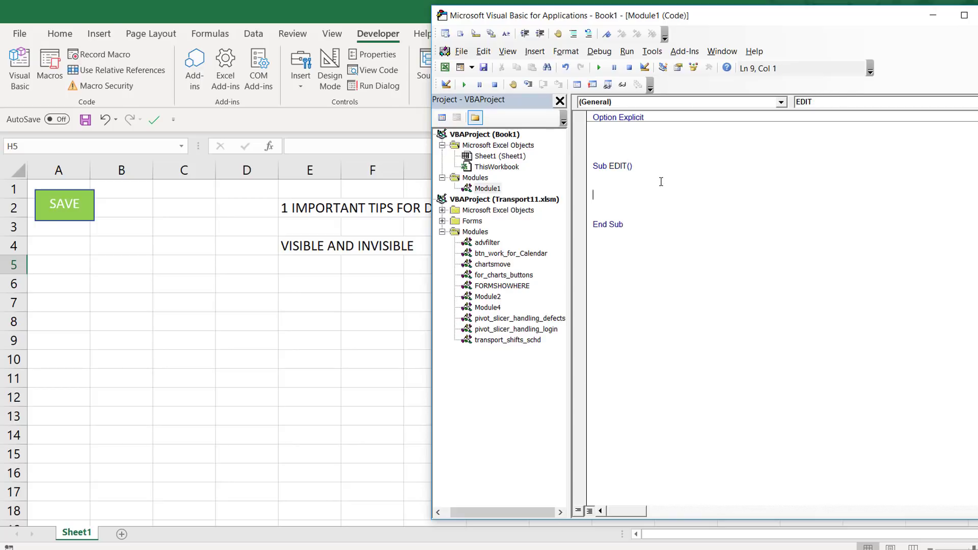
- Set the VBA editor's code font size to 12 on the Editor Format options
{"action": "left_click", "coordinate": [652, 51]}
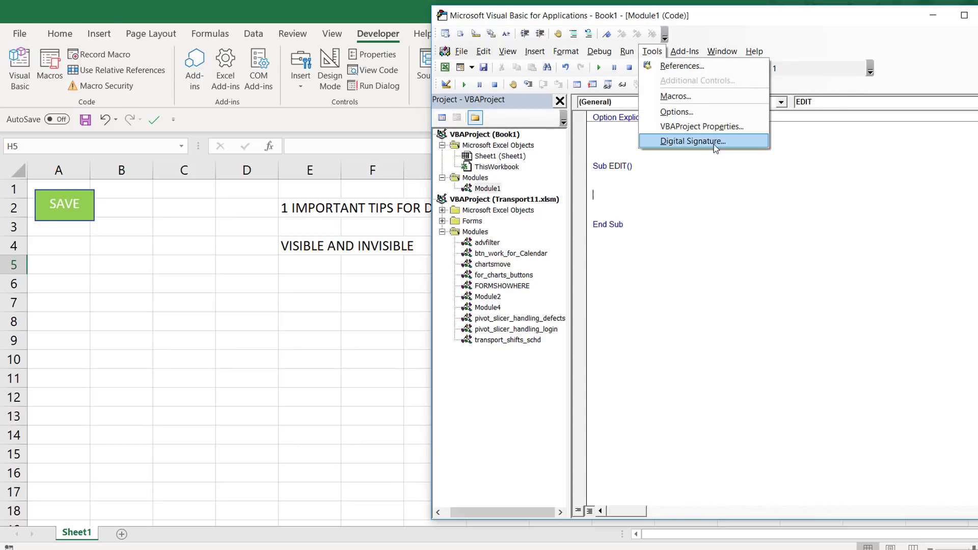
{"action": "left_click", "coordinate": [676, 111]}
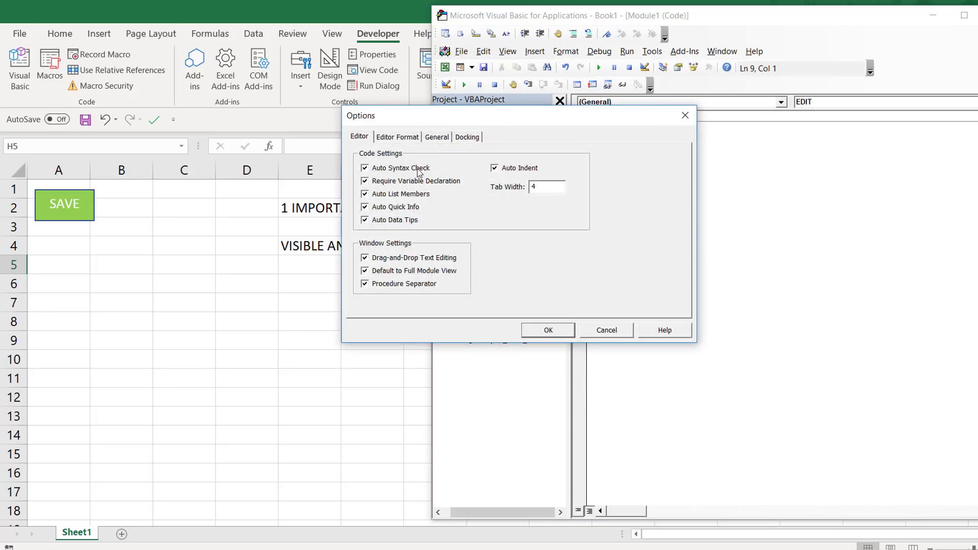
{"action": "left_click", "coordinate": [397, 138]}
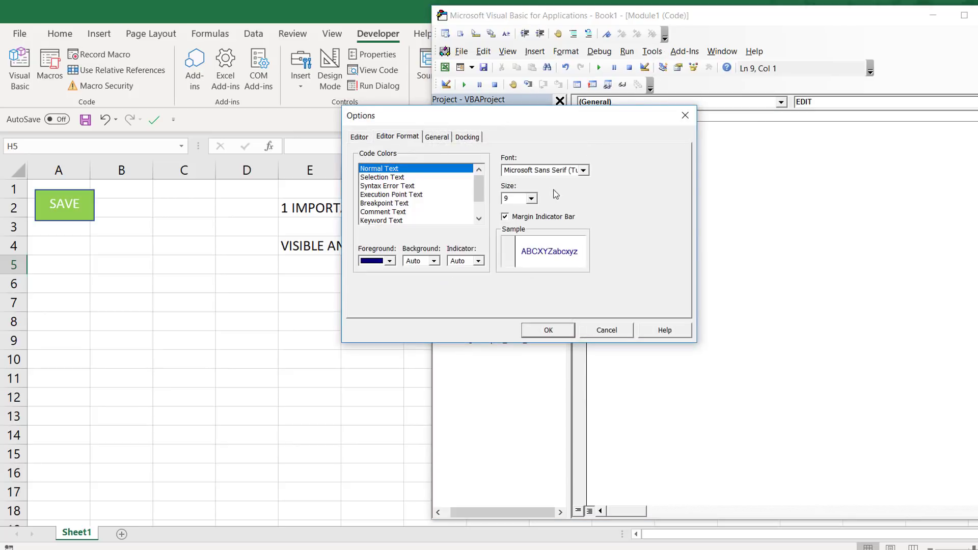
{"action": "left_click", "coordinate": [532, 199]}
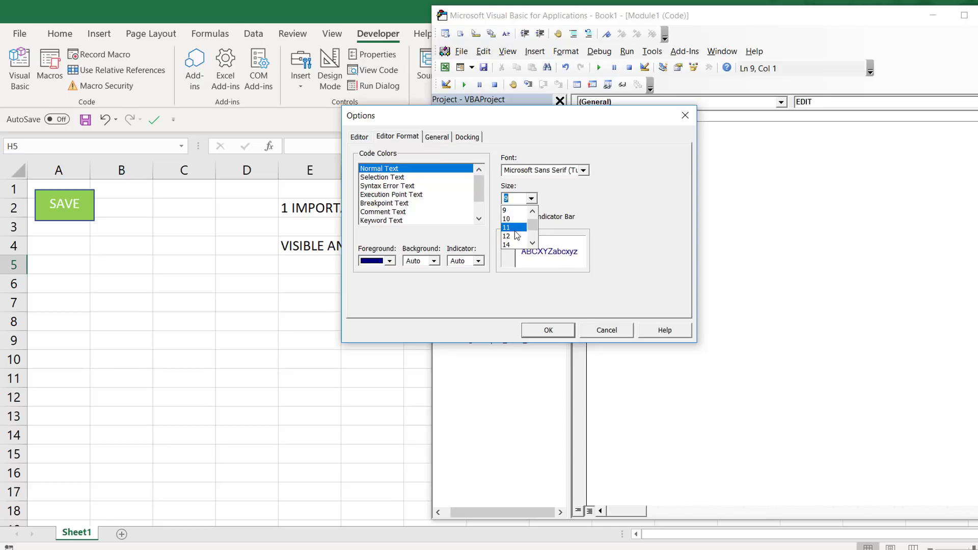
{"action": "left_click", "coordinate": [517, 236]}
{"action": "left_click", "coordinate": [548, 331]}
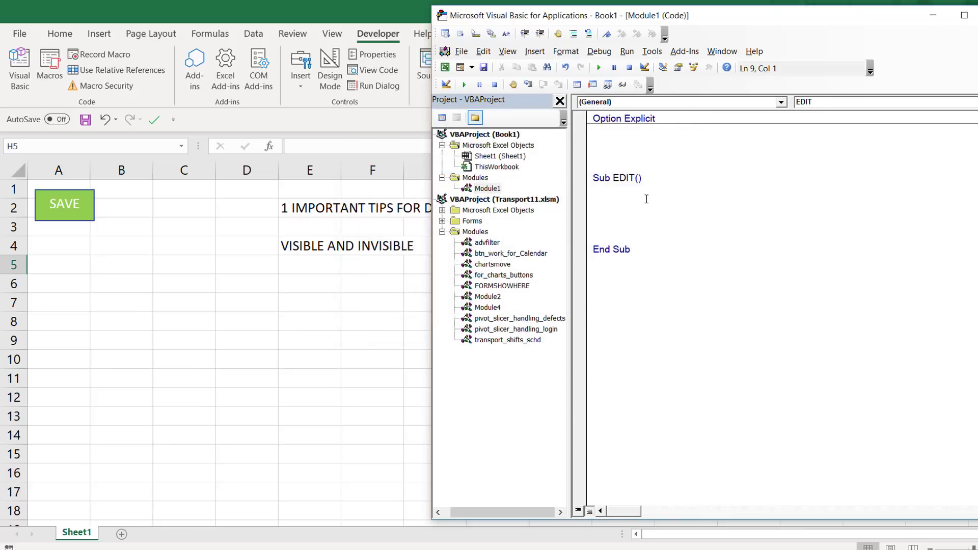
- Narrow the Project pane to widen the code area and tidy blank lines around Sub EDIT
{"action": "key", "text": "Return"}
{"action": "key", "text": "Return"}
{"action": "key", "text": "Return"}
{"action": "key", "text": "Return"}
{"action": "key", "text": "Return"}
{"action": "key", "text": "Return"}
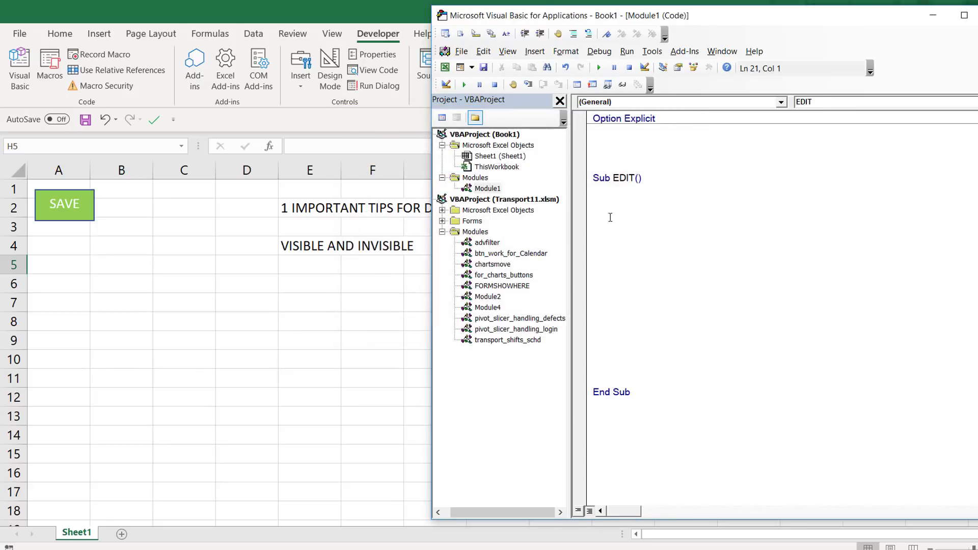
{"action": "left_click_drag", "start_coordinate": [568, 234], "coordinate": [514, 225]}
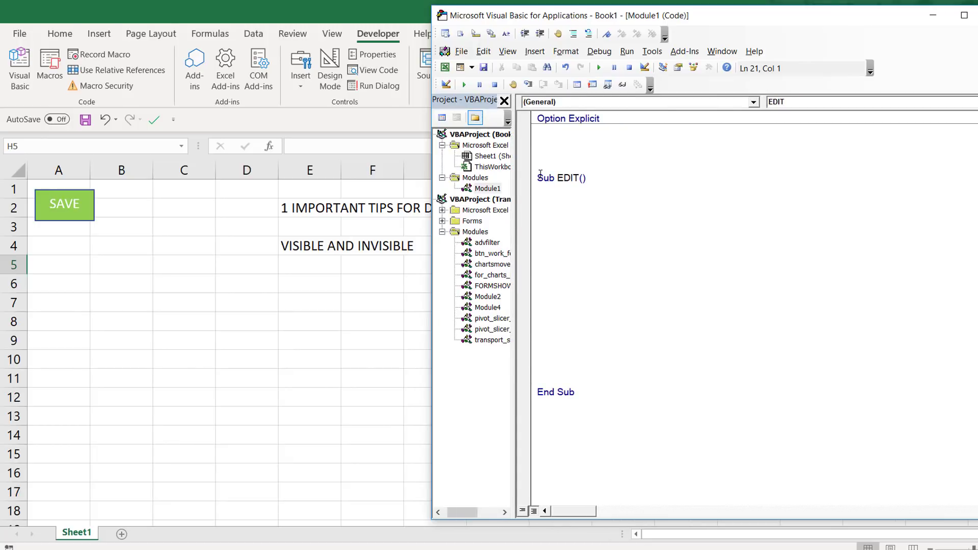
{"action": "left_click", "coordinate": [540, 174]}
{"action": "key", "text": "BackSpace"}
{"action": "key", "text": "BackSpace"}
{"action": "key", "text": "BackSpace"}
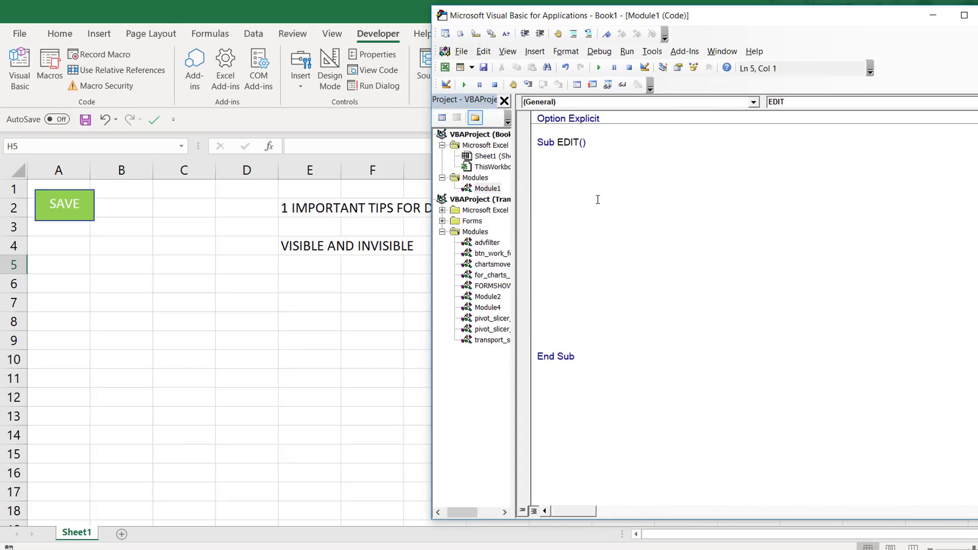
- Select the EDIT button to read and copy its name SHP_EDIT, then add blank lines in Sub EDIT
{"action": "left_click", "coordinate": [336, 389]}
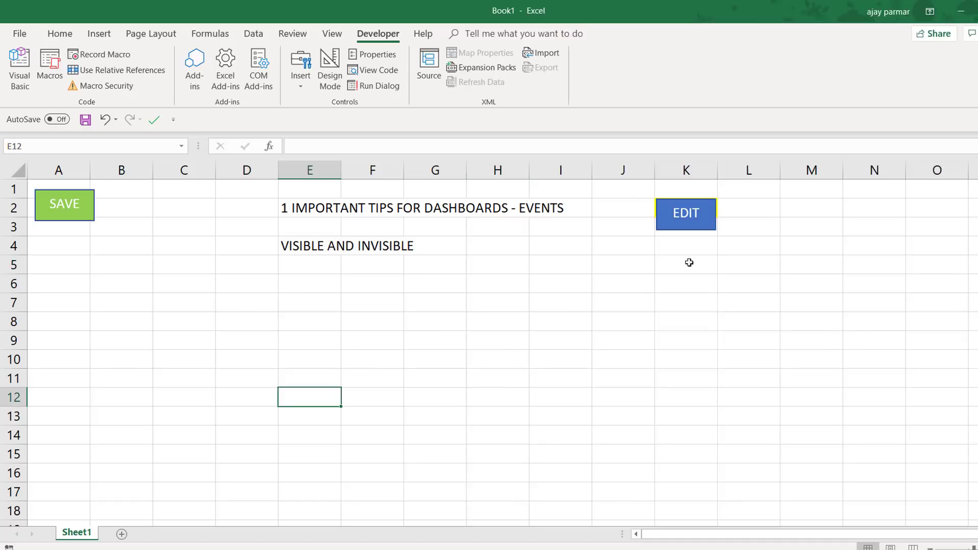
{"action": "left_click", "coordinate": [677, 229]}
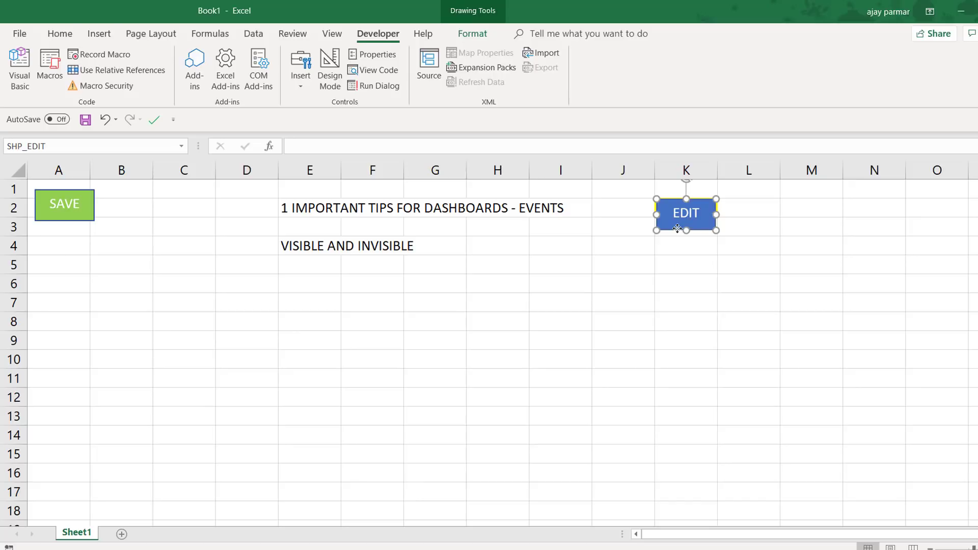
{"action": "left_click", "coordinate": [39, 145]}
{"action": "key", "text": "alt+F11"}
{"action": "key", "text": "Return"}
{"action": "key", "text": "Return"}
{"action": "key", "text": "Return"}
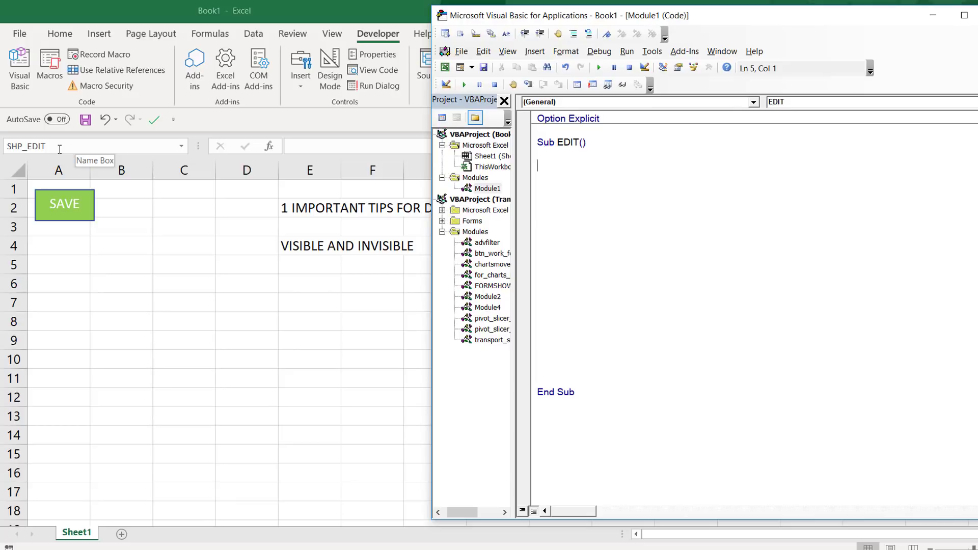
- Type ActiveSheet.Shapes("SHP_EDIT").Visible = False as a new line inside Sub EDIT
{"action": "key", "text": "alt+a"}
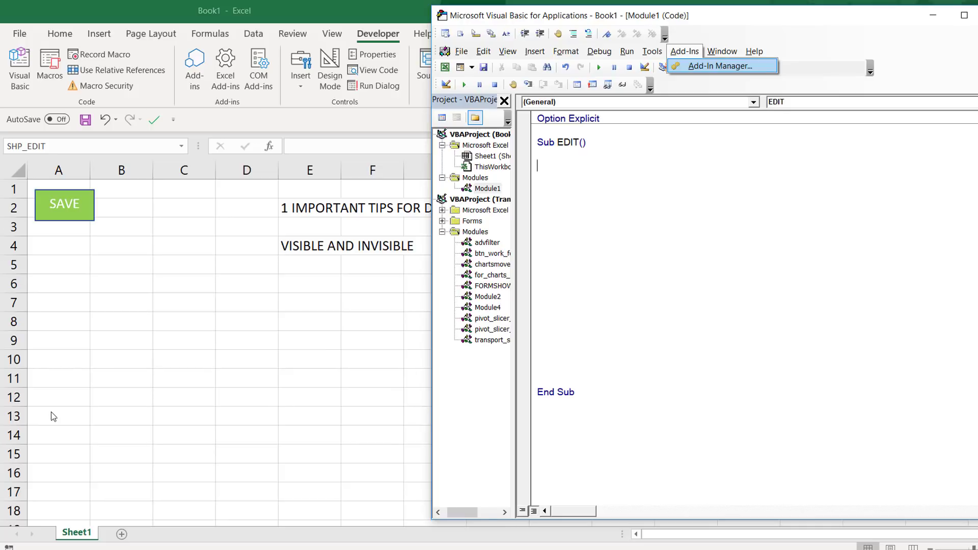
{"action": "left_click", "coordinate": [540, 188]}
{"action": "type", "text": "ACTIVES"}
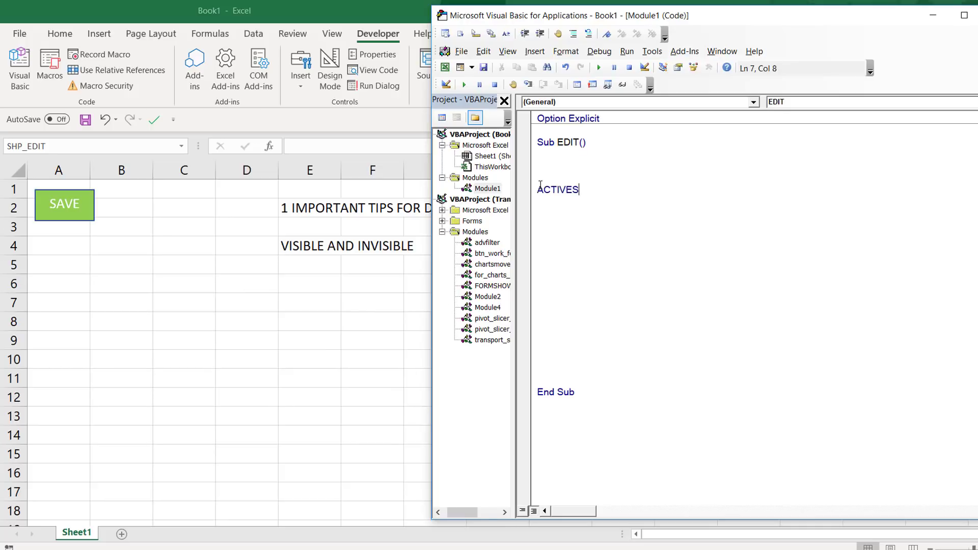
{"action": "type", "text": "HEET.SH"}
{"action": "type", "text": "APES("}
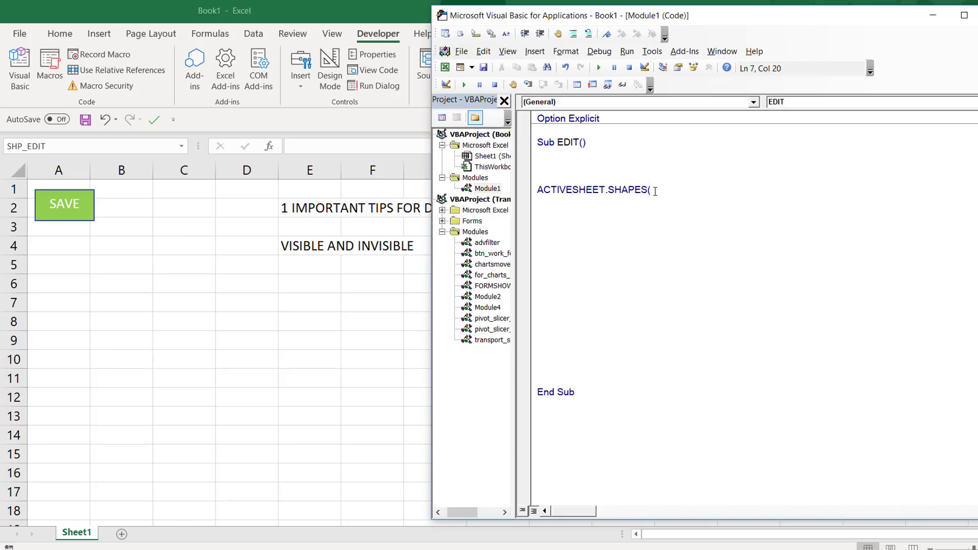
{"action": "type", "text": "\"S"}
{"action": "type", "text": "HP_"}
{"action": "type", "text": "EDIT"}
{"action": "type", "text": "\""}
{"action": "type", "text": ")"}
{"action": "type", "text": ".VISIB"}
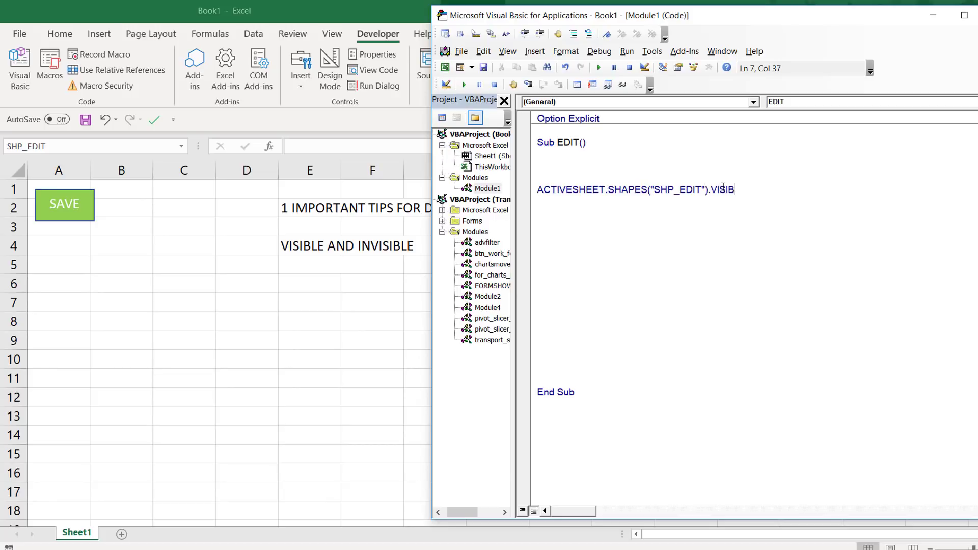
{"action": "type", "text": "LE = "}
{"action": "type", "text": "FAL"}
{"action": "type", "text": "SE"}
{"action": "key", "text": "Return"}
- Check the buttons on the worksheet around K5, ending on cell I5
{"action": "left_click", "coordinate": [349, 303]}
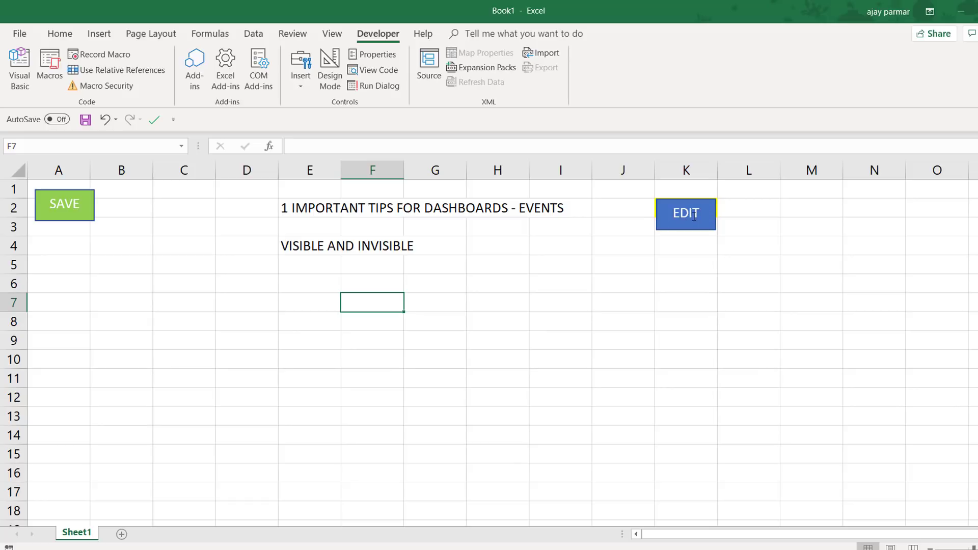
{"action": "scroll", "coordinate": [672, 249], "scroll_direction": "right", "scroll_amount": 5}
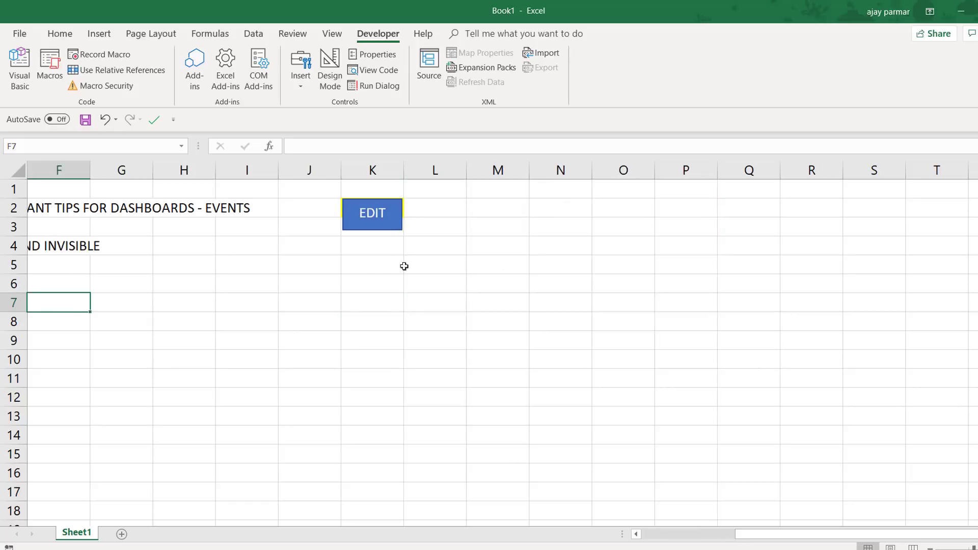
{"action": "left_click", "coordinate": [375, 266]}
{"action": "left_click_drag", "start_coordinate": [812, 541], "coordinate": [658, 544]}
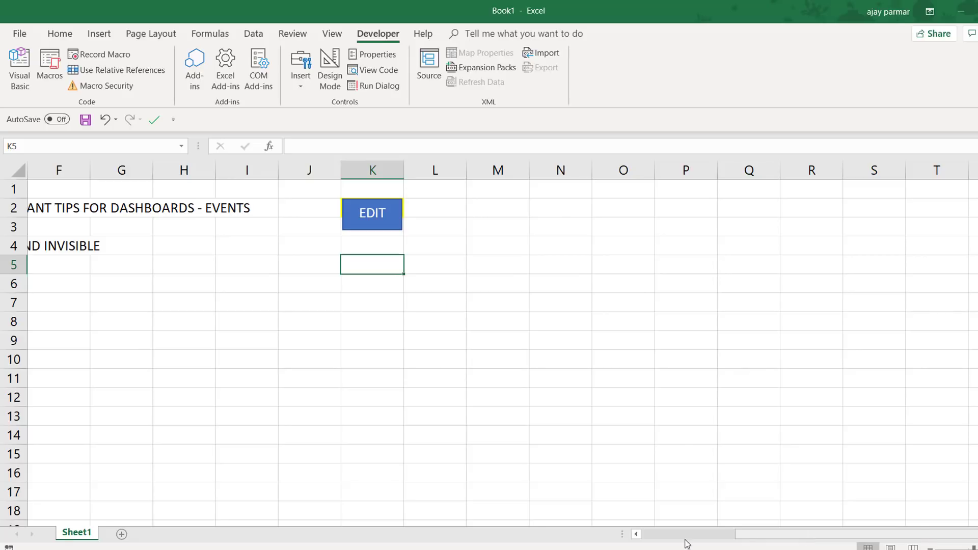
{"action": "left_click", "coordinate": [574, 269]}
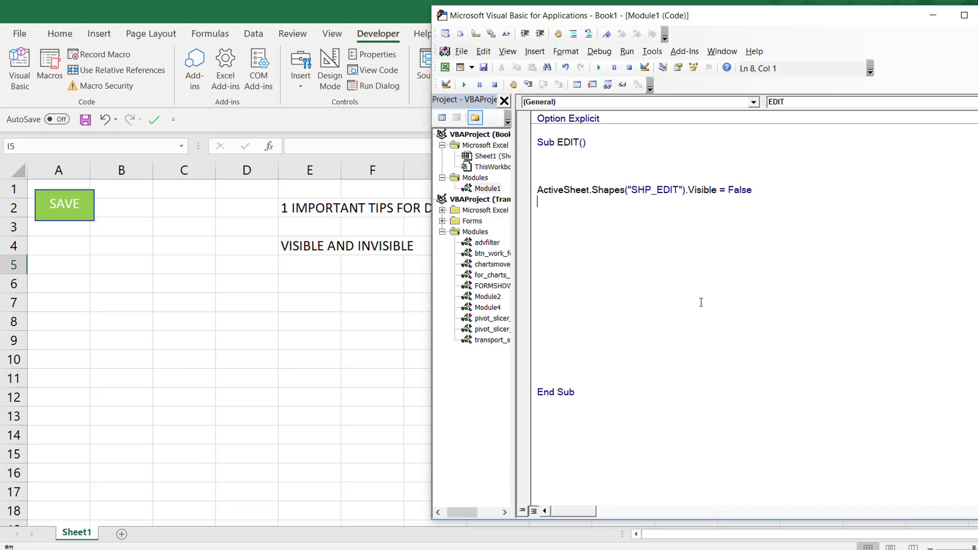
- Duplicate the SHP_EDIT visibility line in Sub EDIT
{"action": "key", "text": "alt+F11"}
{"action": "left_click", "coordinate": [538, 189]}
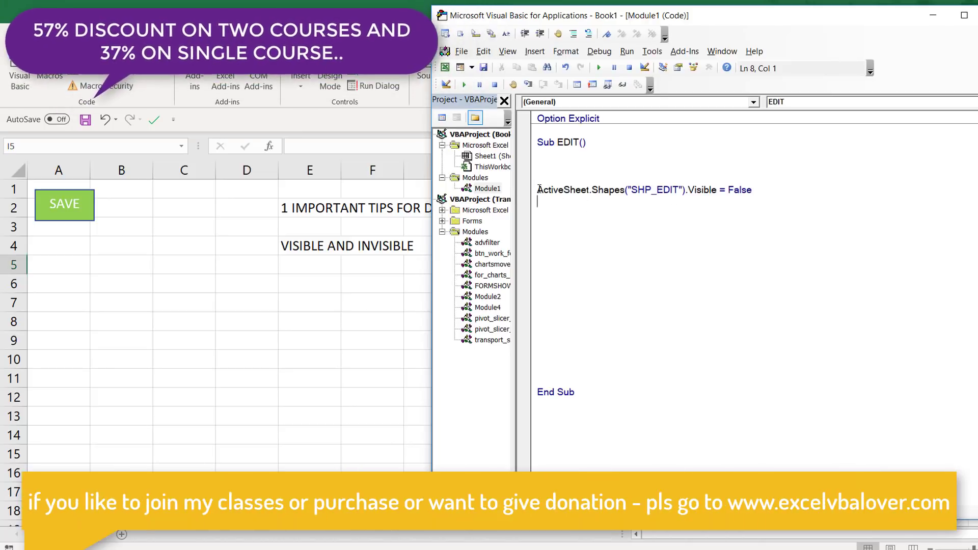
{"action": "left_click_drag", "start_coordinate": [537, 189], "coordinate": [772, 189]}
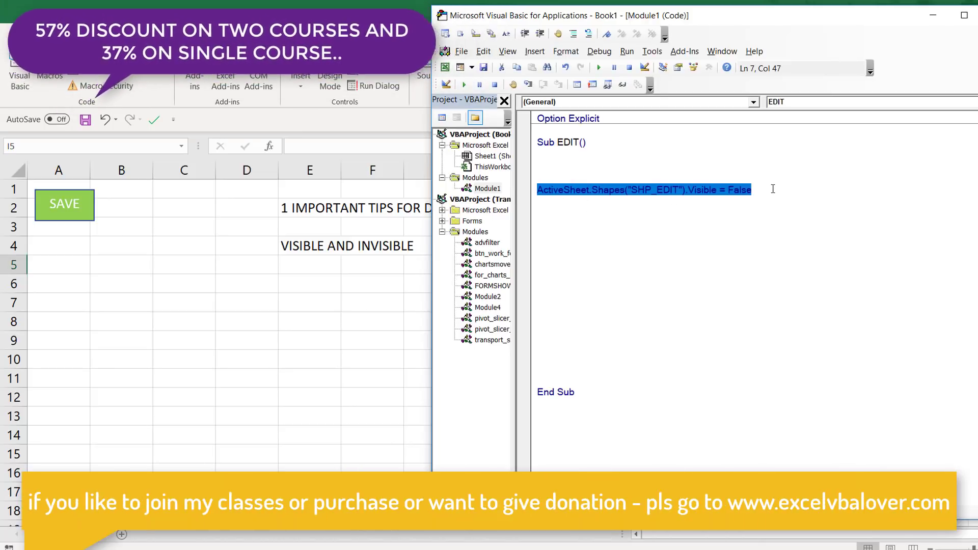
{"action": "key", "text": "ctrl+c"}
{"action": "left_click", "coordinate": [772, 189]}
{"action": "key", "text": "Return"}
{"action": "key", "text": "ctrl+v"}
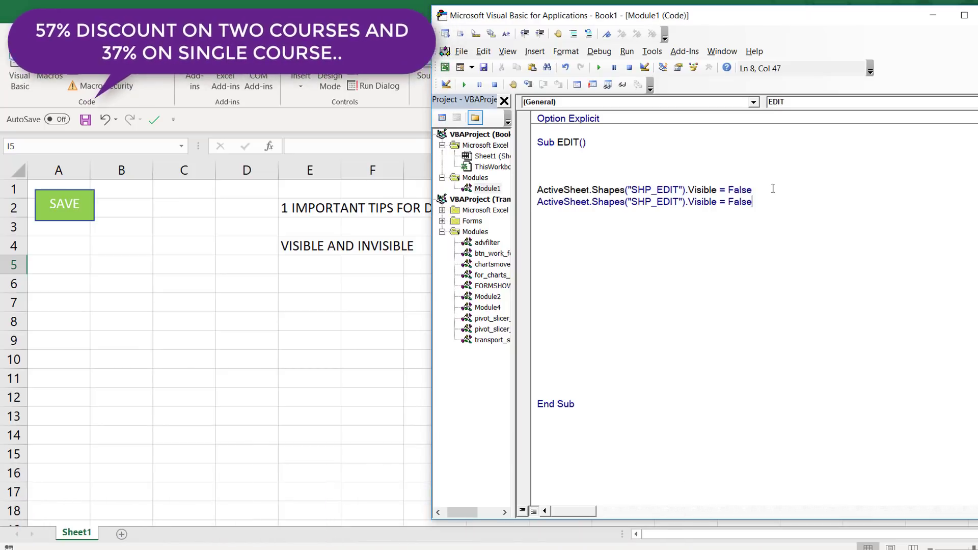
- Change the copy to ActiveSheet.Shapes("SHP_SAVE").Visible = True and return to the worksheet
{"action": "left_click", "coordinate": [680, 201]}
{"action": "key", "text": "BackSpace"}
{"action": "key", "text": "BackSpace"}
{"action": "key", "text": "BackSpace"}
{"action": "key", "text": "BackSpace"}
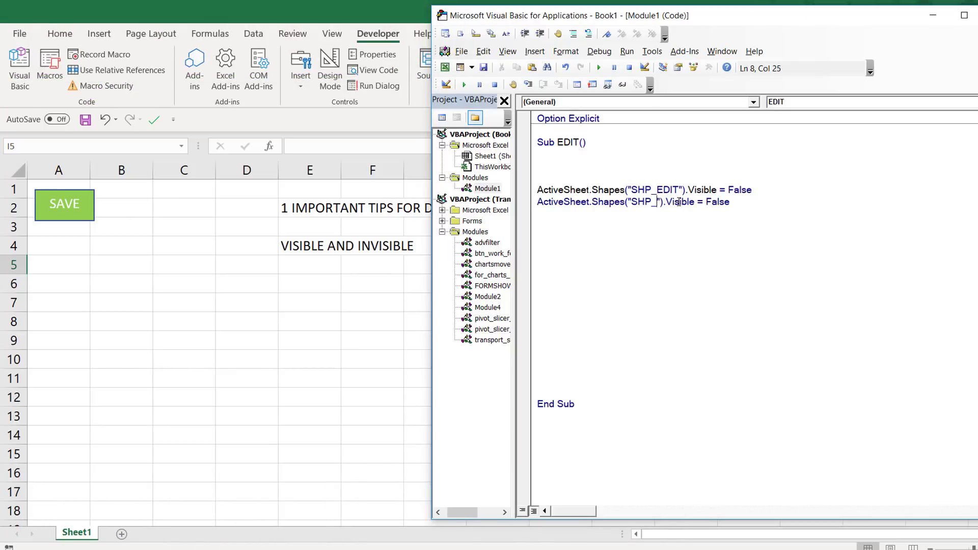
{"action": "type", "text": "SAVE"}
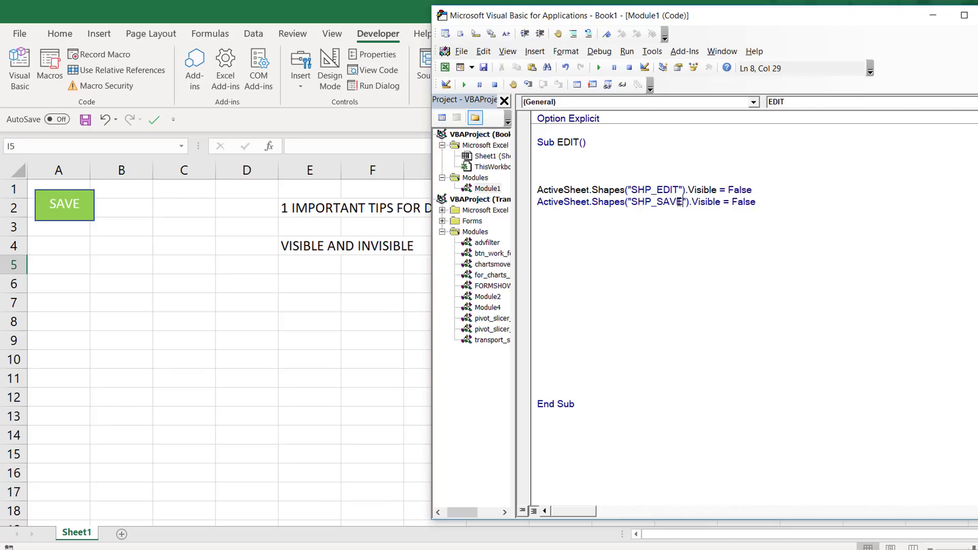
{"action": "double_click", "coordinate": [739, 201]}
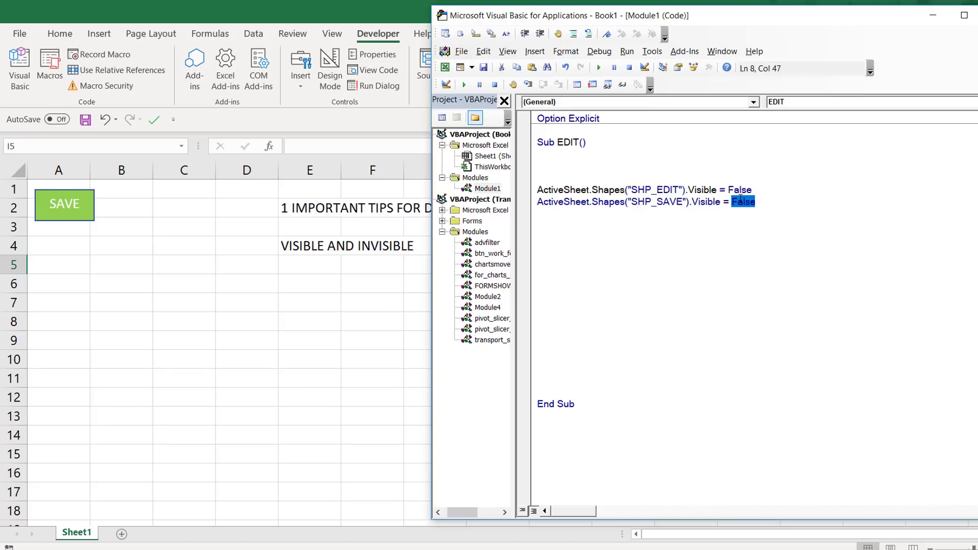
{"action": "type", "text": "TRUE"}
{"action": "key", "text": "Return"}
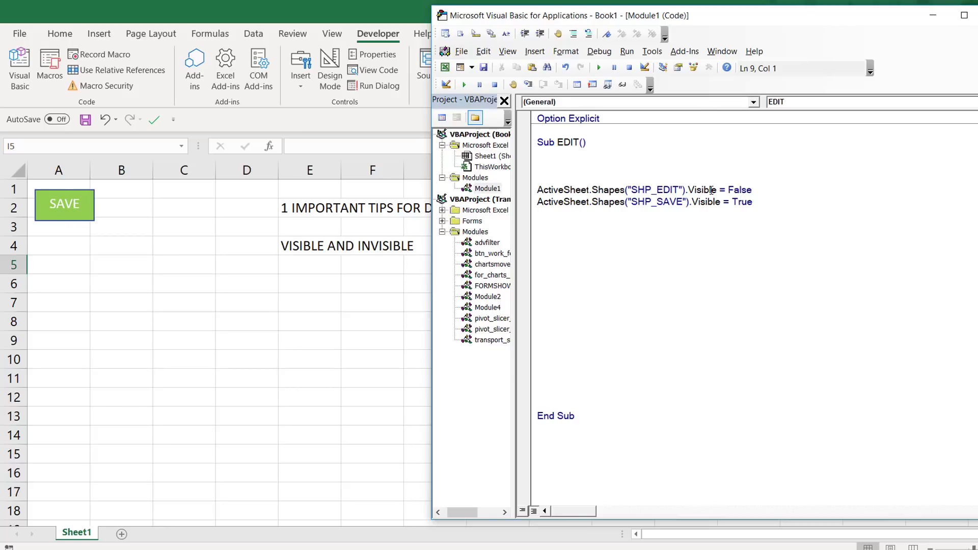
{"action": "left_click", "coordinate": [622, 246]}
{"action": "left_click_drag", "start_coordinate": [626, 176], "coordinate": [691, 6]}
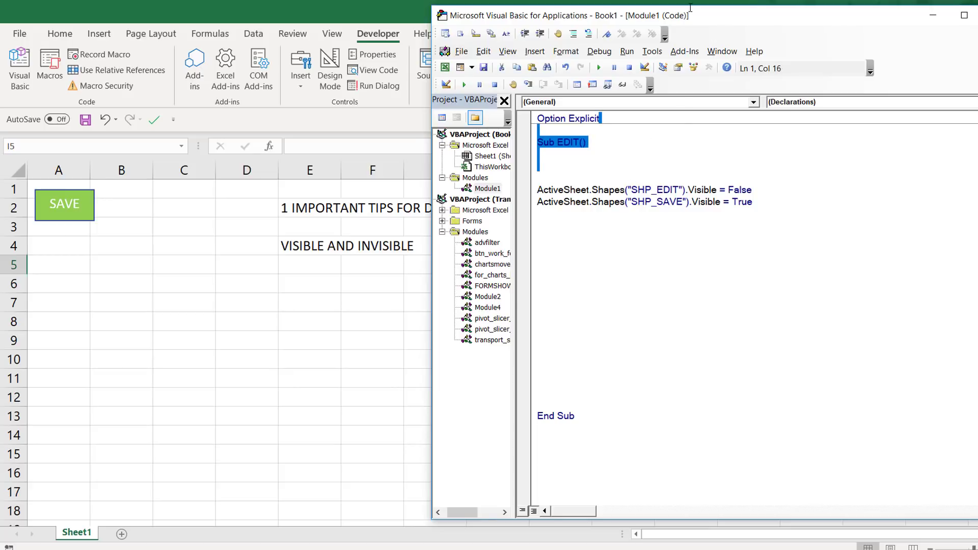
{"action": "left_click", "coordinate": [361, 219]}
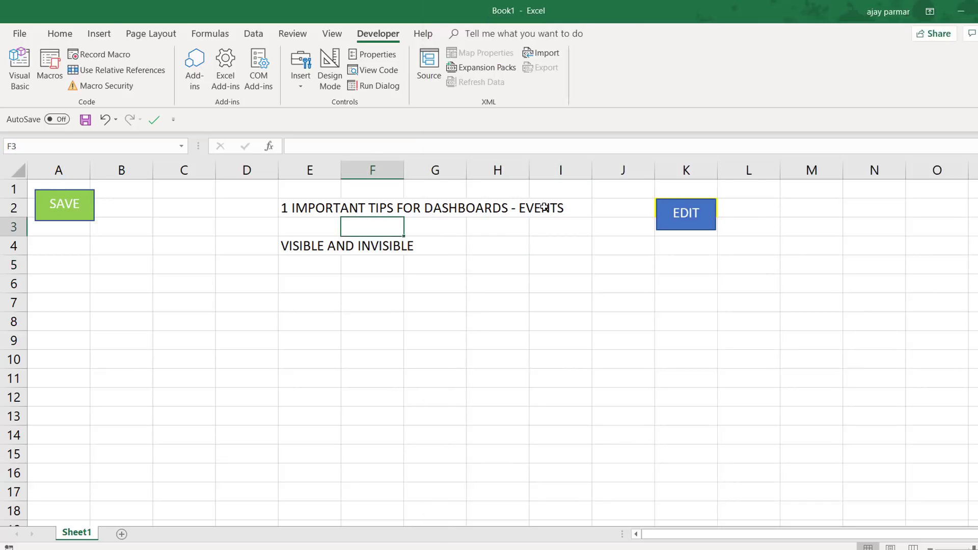
- Assign the EDIT macro from This Workbook to the blue SHP_EDIT shape
{"action": "right_click", "coordinate": [696, 227]}
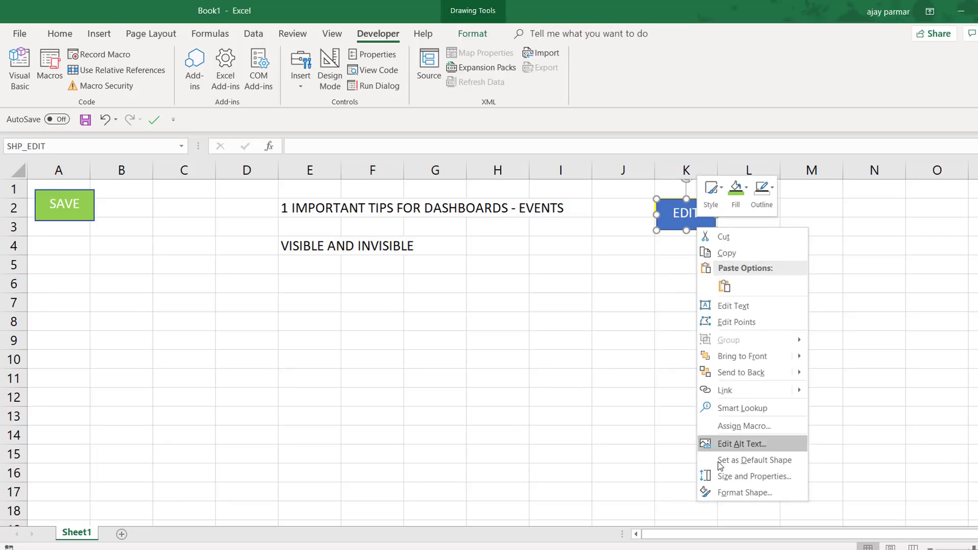
{"action": "left_click", "coordinate": [748, 425]}
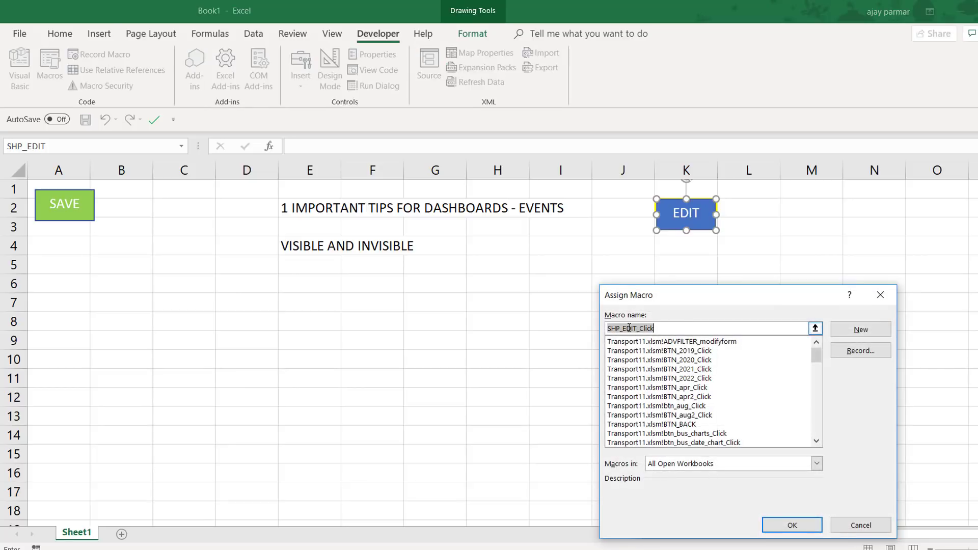
{"action": "left_click", "coordinate": [816, 463]}
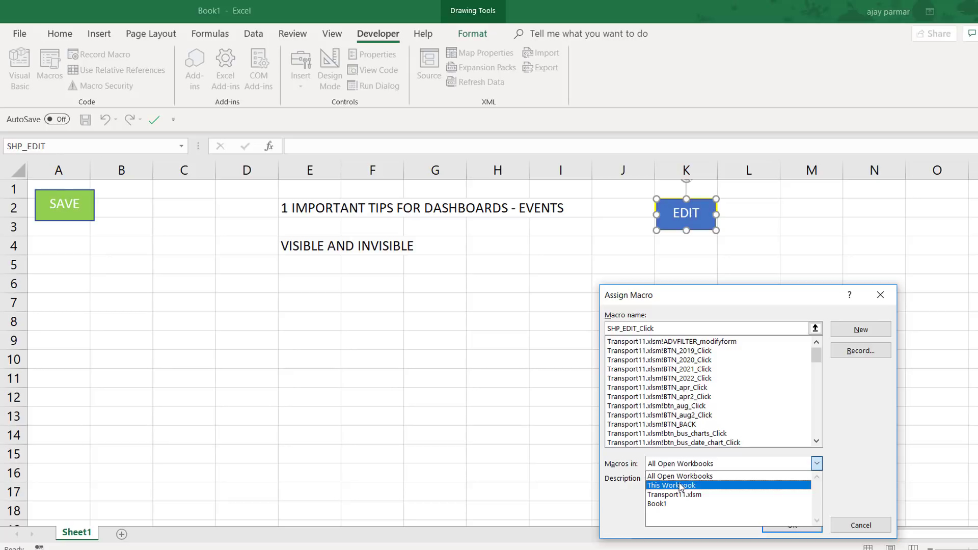
{"action": "left_click", "coordinate": [679, 487]}
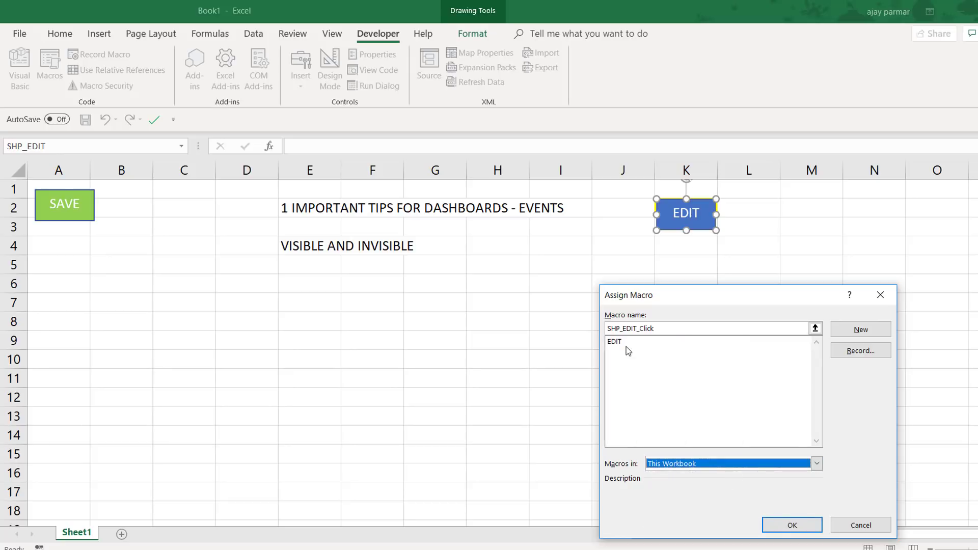
{"action": "left_click", "coordinate": [612, 345]}
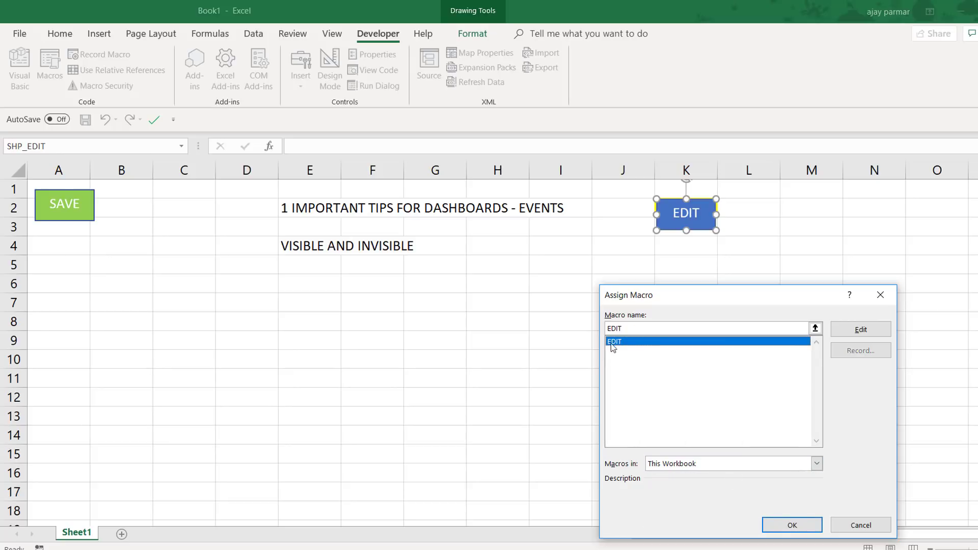
{"action": "left_click", "coordinate": [781, 526]}
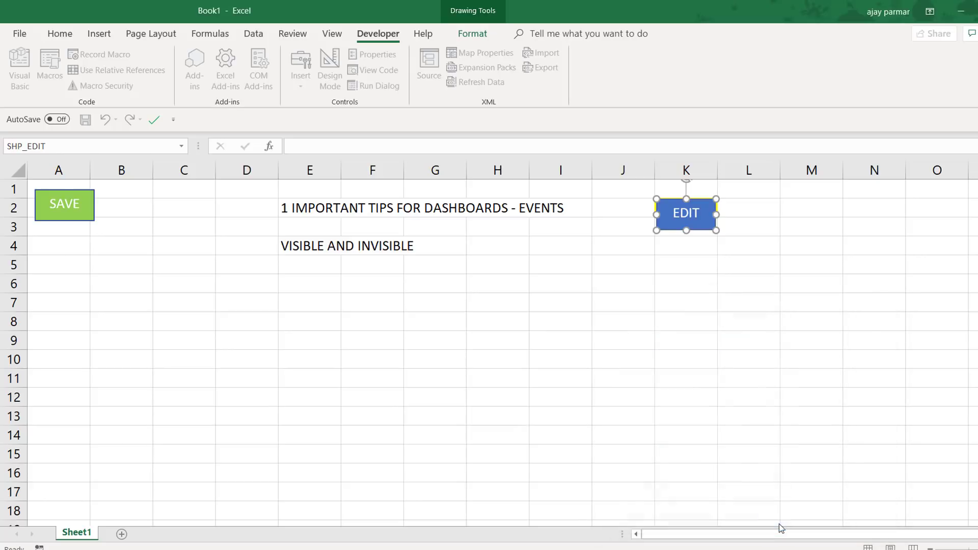
- Click the EDIT button to hide it, then drag the green SAVE shape from A2 onto K2
{"action": "left_click", "coordinate": [629, 339]}
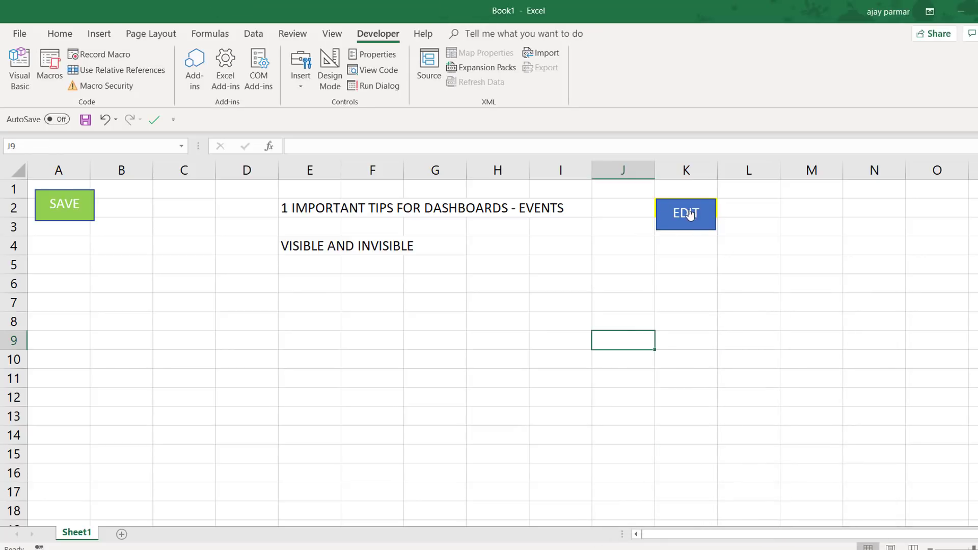
{"action": "left_click", "coordinate": [690, 221]}
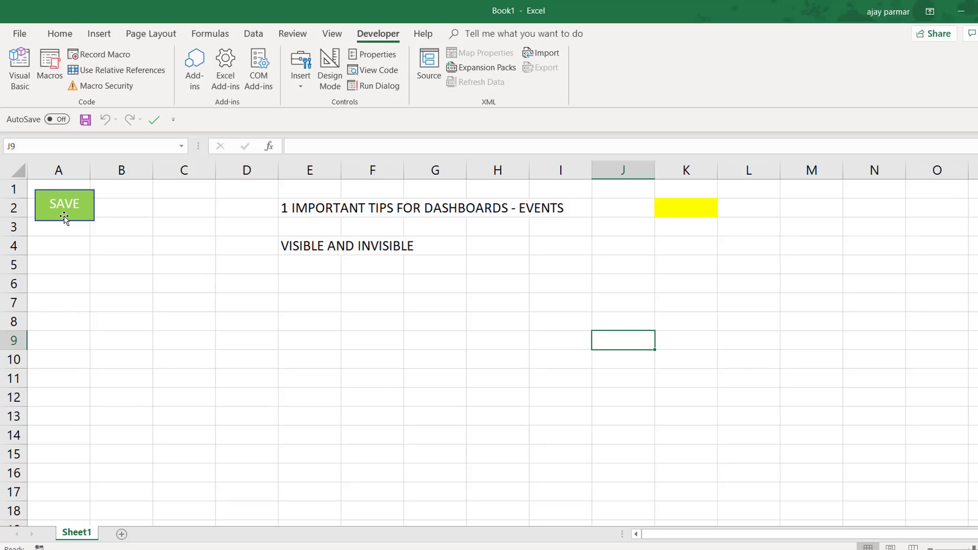
{"action": "left_click_drag", "start_coordinate": [65, 217], "coordinate": [686, 226]}
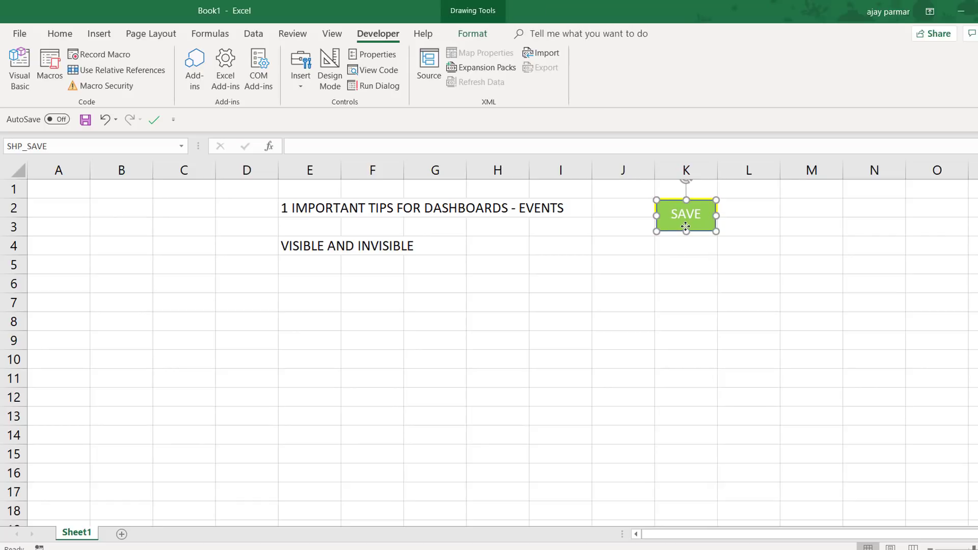
{"action": "left_click", "coordinate": [597, 259]}
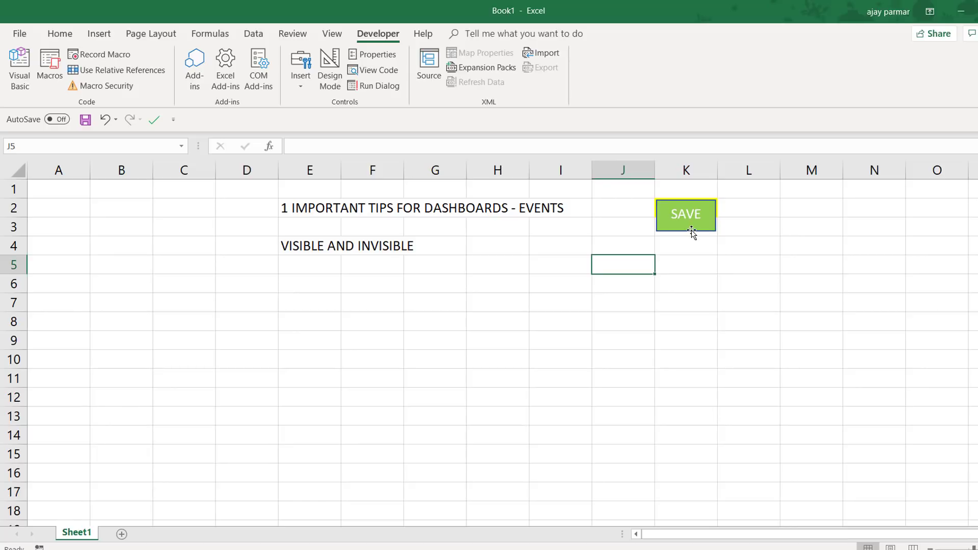
- Remove the extra blank lines and paste a copy of Sub EDIT below End Sub
{"action": "key", "text": "alt+F11"}
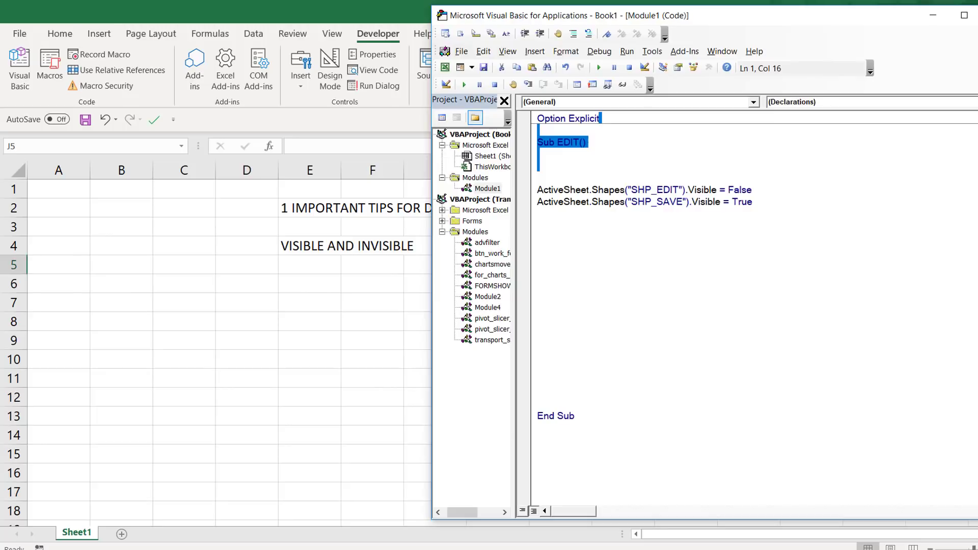
{"action": "left_click", "coordinate": [573, 286]}
{"action": "key", "text": "BackSpace"}
{"action": "key", "text": "BackSpace"}
{"action": "key", "text": "BackSpace"}
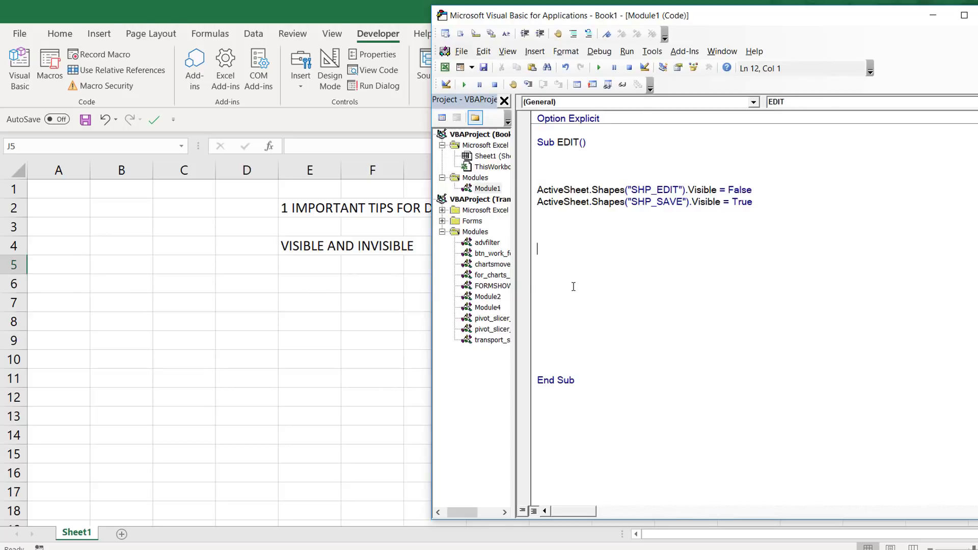
{"action": "key", "text": "BackSpace"}
{"action": "key", "text": "BackSpace"}
{"action": "key", "text": "BackSpace"}
{"action": "key", "text": "BackSpace"}
{"action": "key", "text": "BackSpace"}
{"action": "key", "text": "BackSpace"}
{"action": "key", "text": "BackSpace"}
{"action": "key", "text": "BackSpace"}
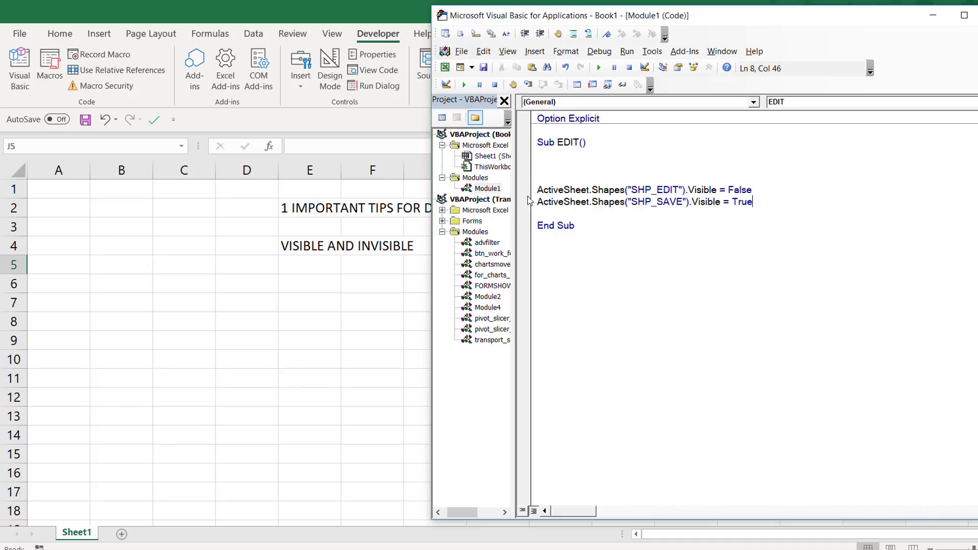
{"action": "key", "text": "shift+Down"}
{"action": "key", "text": "shift+Down"}
{"action": "key", "text": "shift+Down"}
{"action": "key", "text": "shift+Down"}
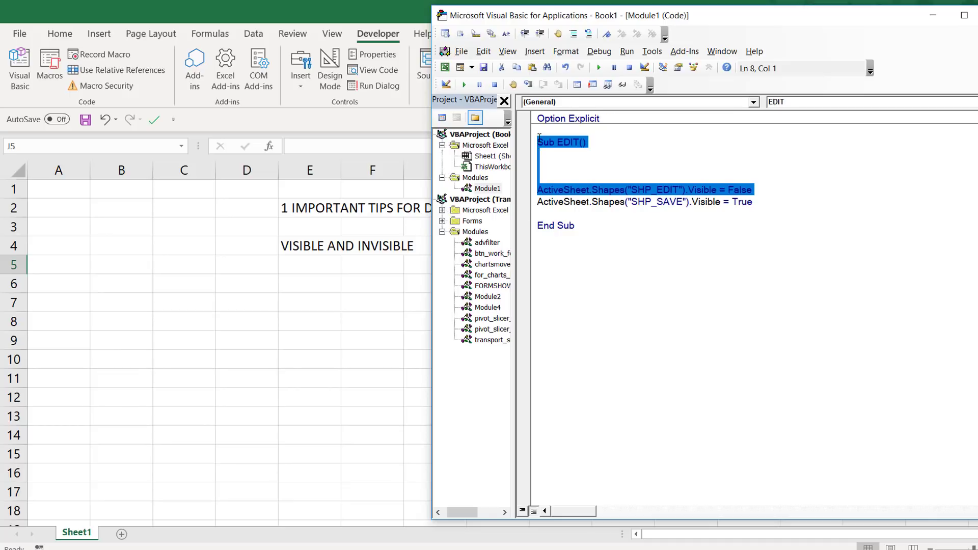
{"action": "key", "text": "shift+Down"}
{"action": "key", "text": "shift+Down"}
{"action": "key", "text": "shift+Down"}
{"action": "key", "text": "ctrl+c"}
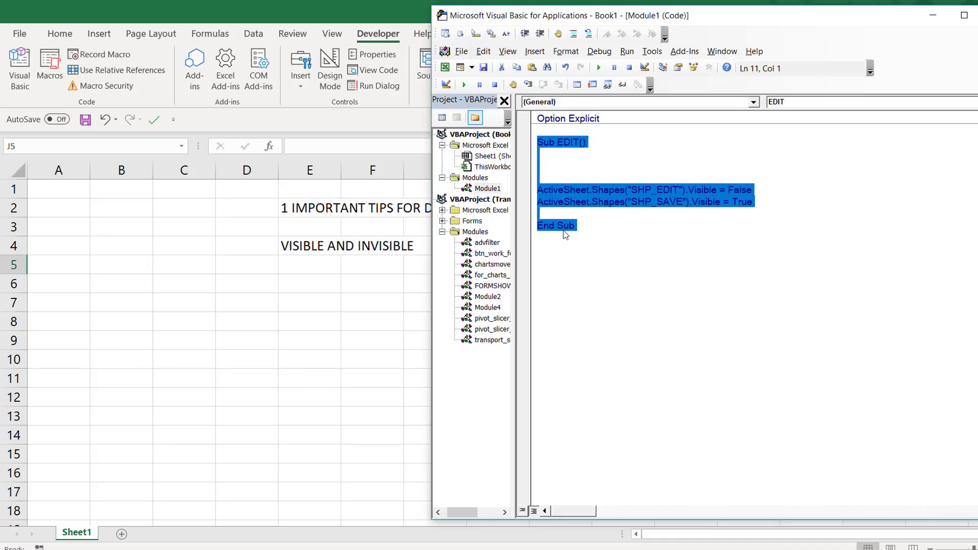
{"action": "left_click", "coordinate": [555, 307]}
{"action": "key", "text": "ctrl+v"}
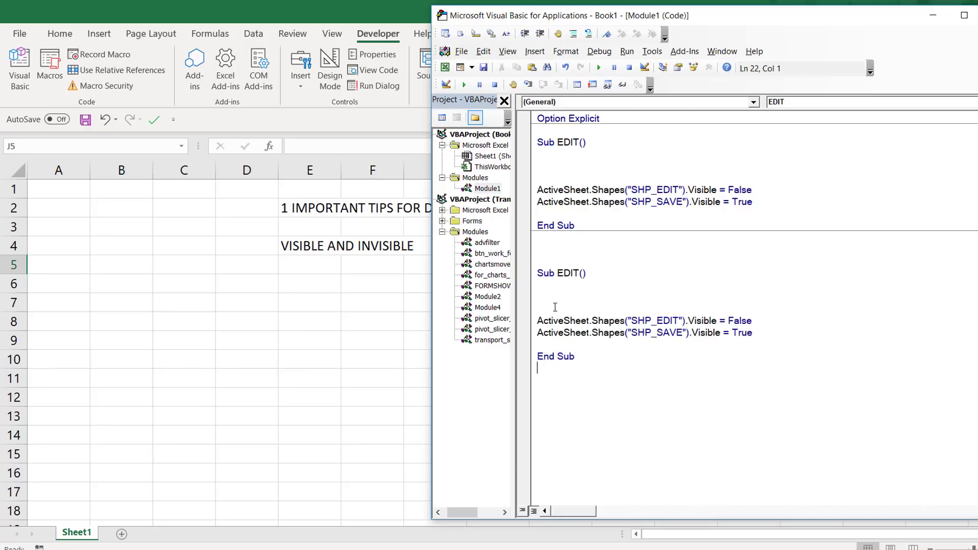
- Rename the copied macro to SAVE
{"action": "left_click", "coordinate": [580, 274]}
{"action": "key", "text": "BackSpace"}
{"action": "key", "text": "BackSpace"}
{"action": "key", "text": "BackSpace"}
{"action": "type", "text": "AVE"}
{"action": "type", "text": "_"}
{"action": "key", "text": "Down"}
{"action": "key", "text": "Left"}
{"action": "key", "text": "BackSpace"}
- In Sub SAVE, set SHP_EDIT Visible to True and SHP_SAVE Visible to False
{"action": "left_click", "coordinate": [764, 322]}
{"action": "key", "text": "BackSpace"}
{"action": "key", "text": "BackSpace"}
{"action": "key", "text": "BackSpace"}
{"action": "key", "text": "BackSpace"}
{"action": "key", "text": "BackSpace"}
{"action": "type", "text": "TRUE"}
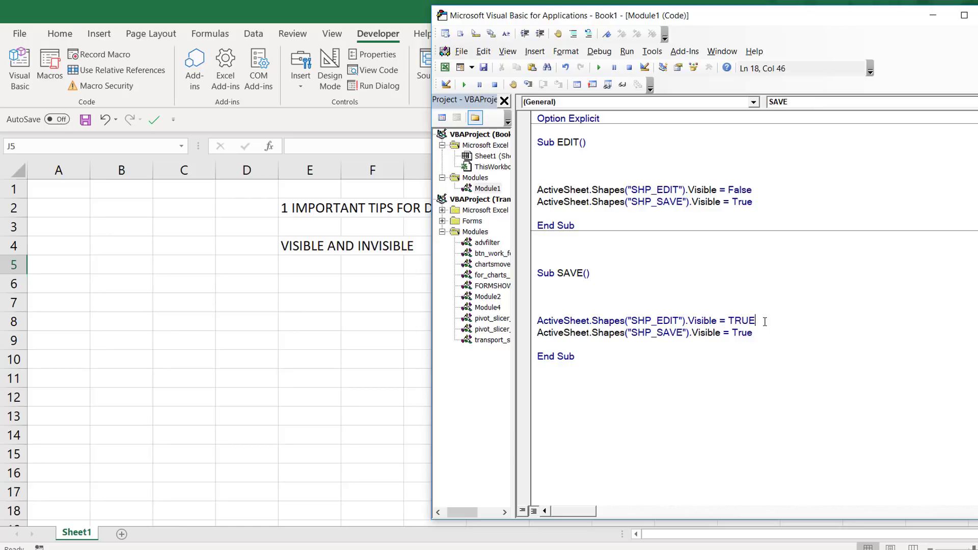
{"action": "key", "text": "Down"}
{"action": "key", "text": "BackSpace"}
{"action": "key", "text": "BackSpace"}
{"action": "key", "text": "BackSpace"}
{"action": "key", "text": "BackSpace"}
{"action": "type", "text": "FALSE"}
{"action": "key", "text": "Down"}
{"action": "left_click", "coordinate": [603, 307]}
{"action": "key", "text": "BackSpace"}
{"action": "key", "text": "BackSpace"}
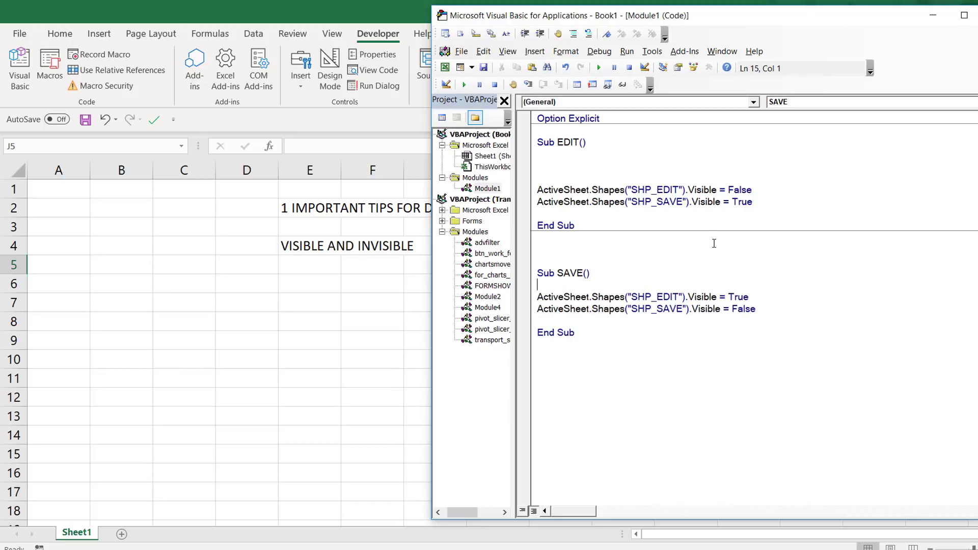
- Assign the SAVE macro to the green SAVE shape at K2 and deselect it
{"action": "left_click", "coordinate": [367, 299]}
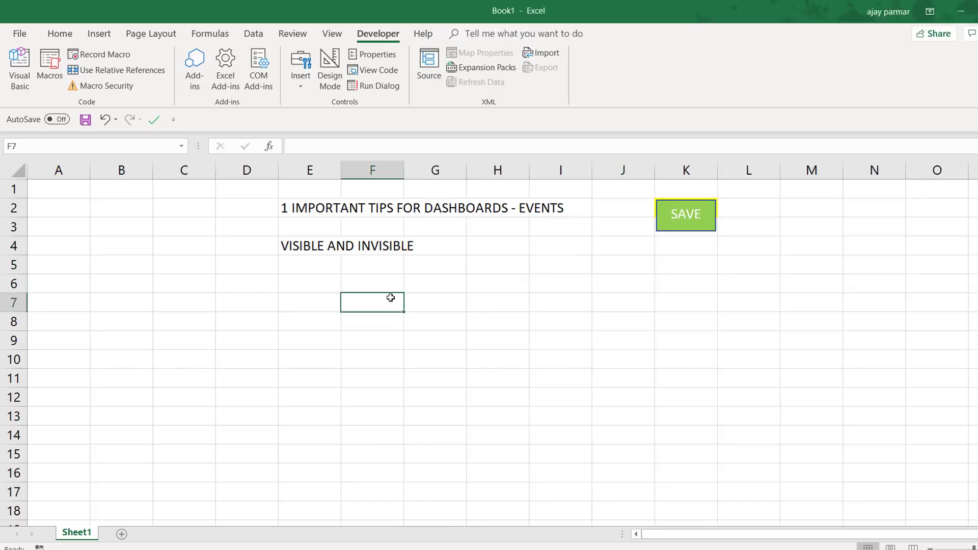
{"action": "right_click", "coordinate": [681, 228]}
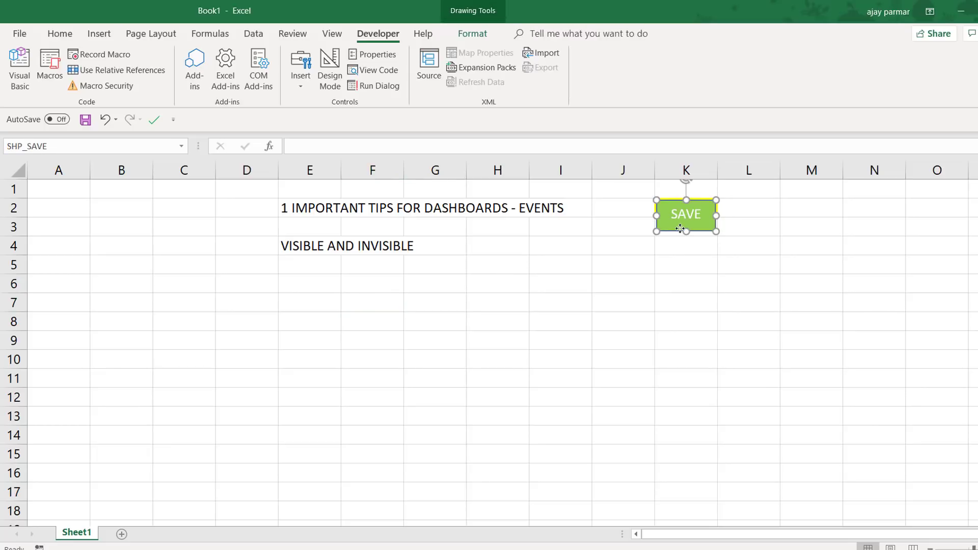
{"action": "left_click", "coordinate": [718, 427]}
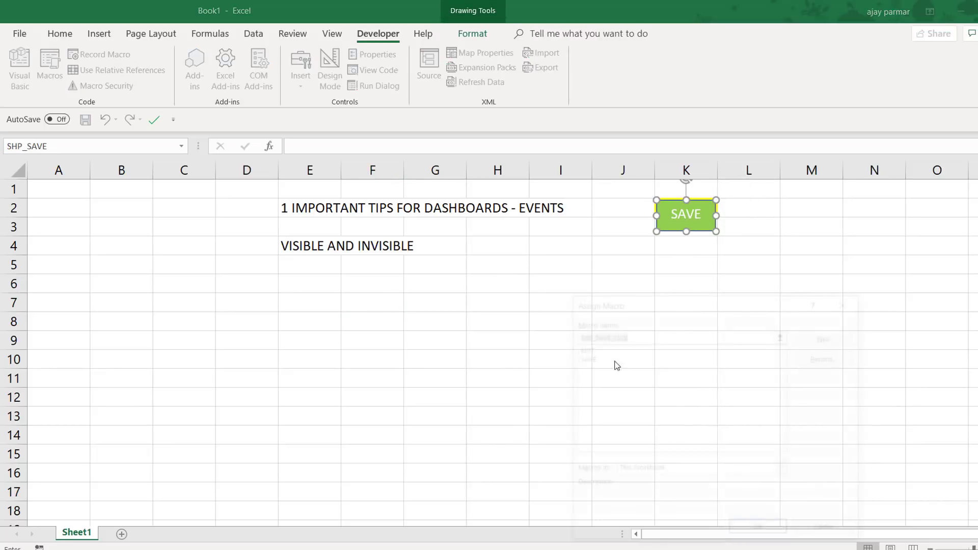
{"action": "left_click", "coordinate": [586, 359]}
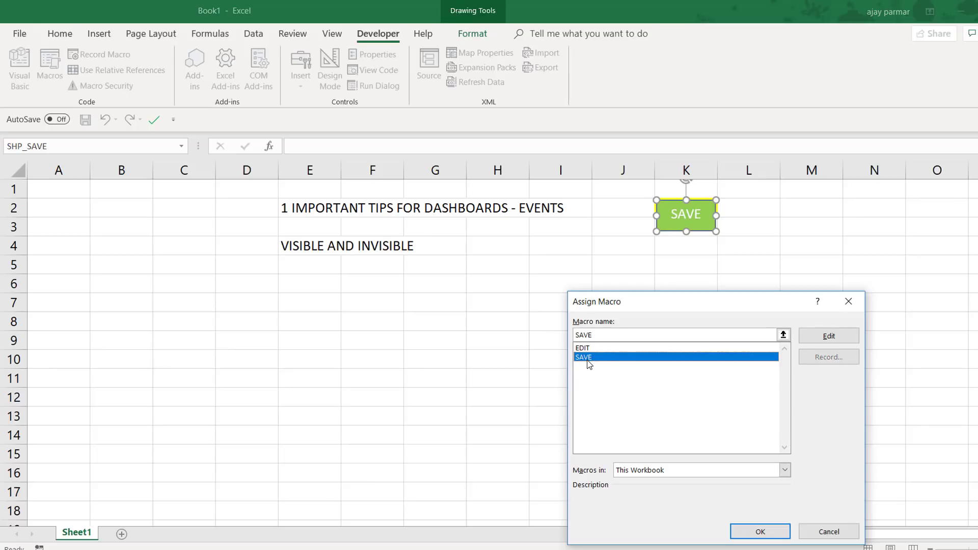
{"action": "left_click", "coordinate": [758, 531]}
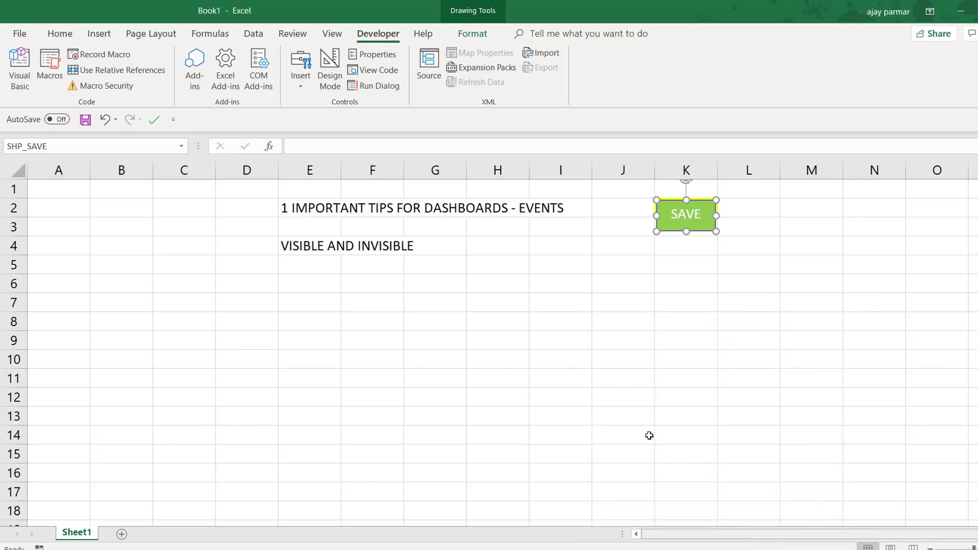
{"action": "left_click", "coordinate": [556, 378]}
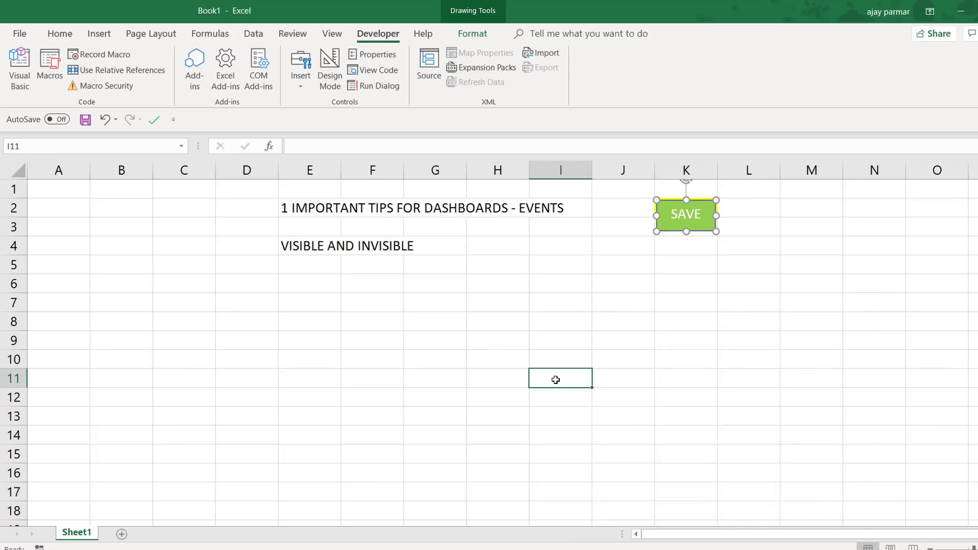
- Turn off the sheet gridlines and click the SAVE button to bring up EDIT
{"action": "left_click", "coordinate": [332, 34]}
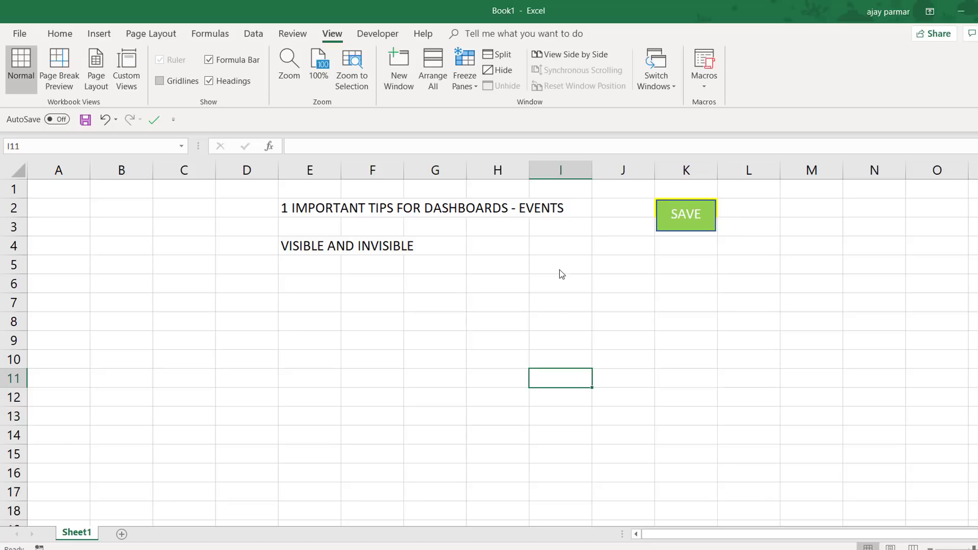
{"action": "left_click", "coordinate": [575, 269]}
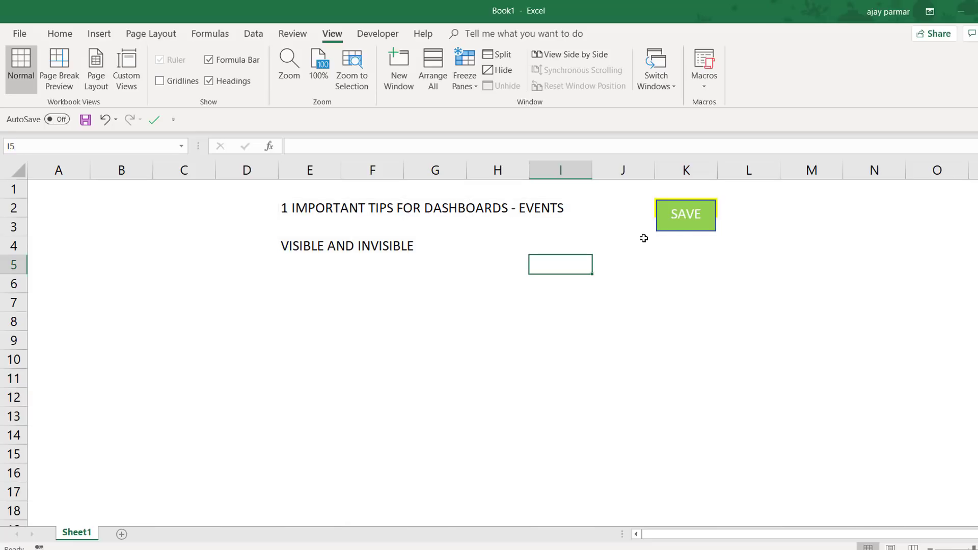
{"action": "left_click", "coordinate": [682, 229]}
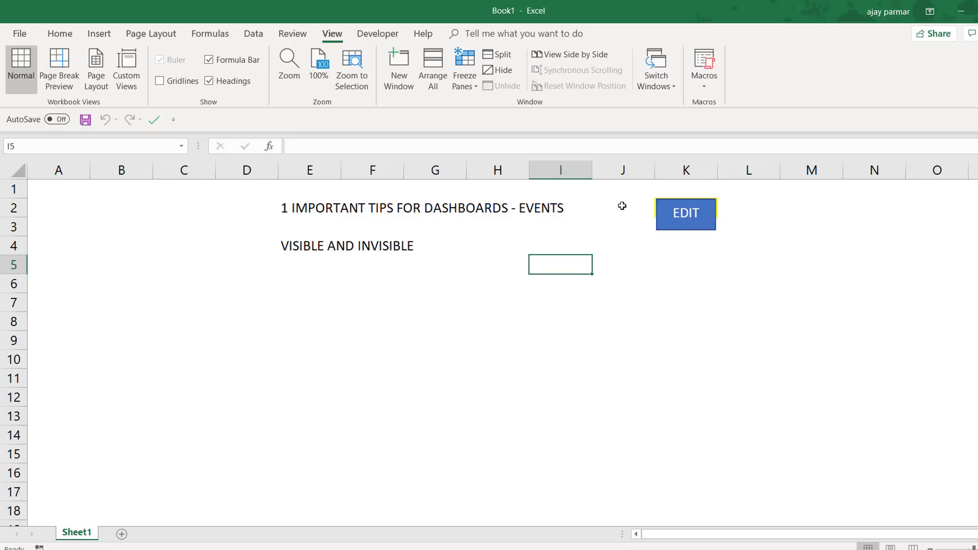
- Set cell K2's fill to No Fill to remove the yellow background
{"action": "left_click", "coordinate": [622, 206]}
{"action": "key", "text": "Right"}
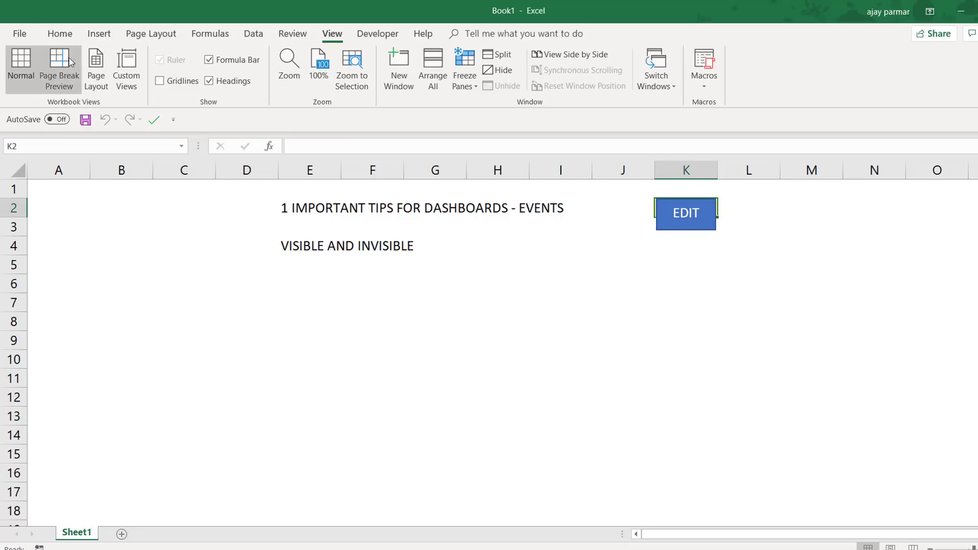
{"action": "left_click", "coordinate": [63, 40]}
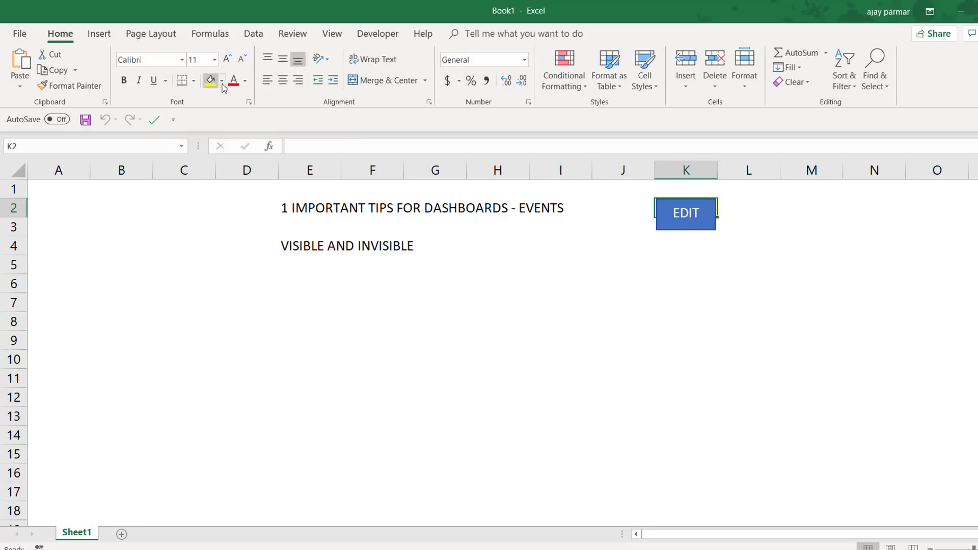
{"action": "left_click", "coordinate": [221, 80]}
{"action": "left_click", "coordinate": [210, 197]}
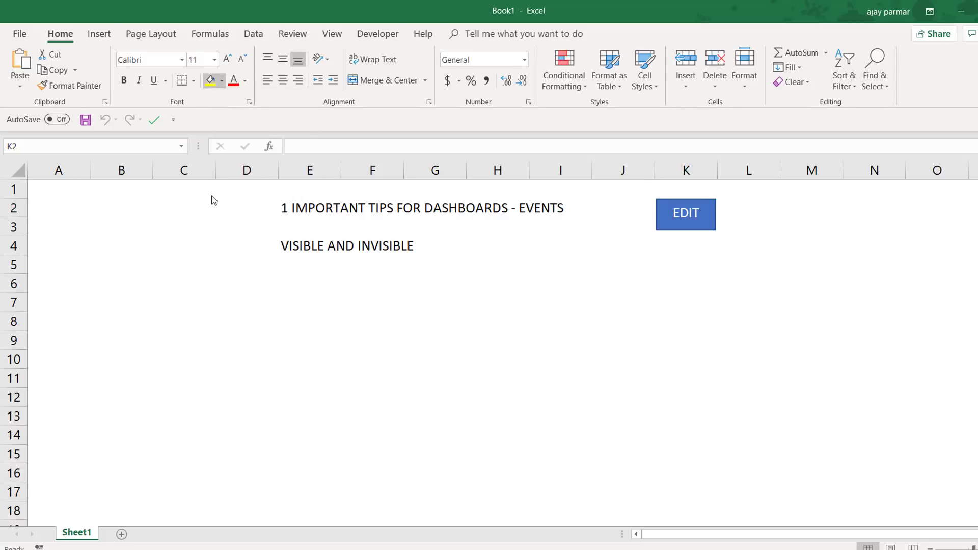
{"action": "left_click", "coordinate": [565, 305]}
- Click the button four times to confirm it toggles between SAVE and EDIT
{"action": "left_click", "coordinate": [698, 222]}
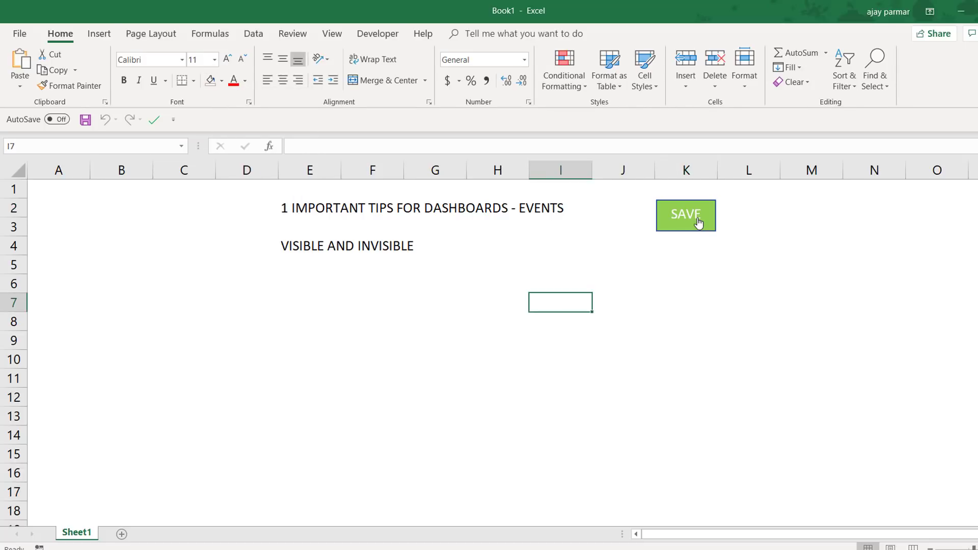
{"action": "left_click", "coordinate": [698, 223]}
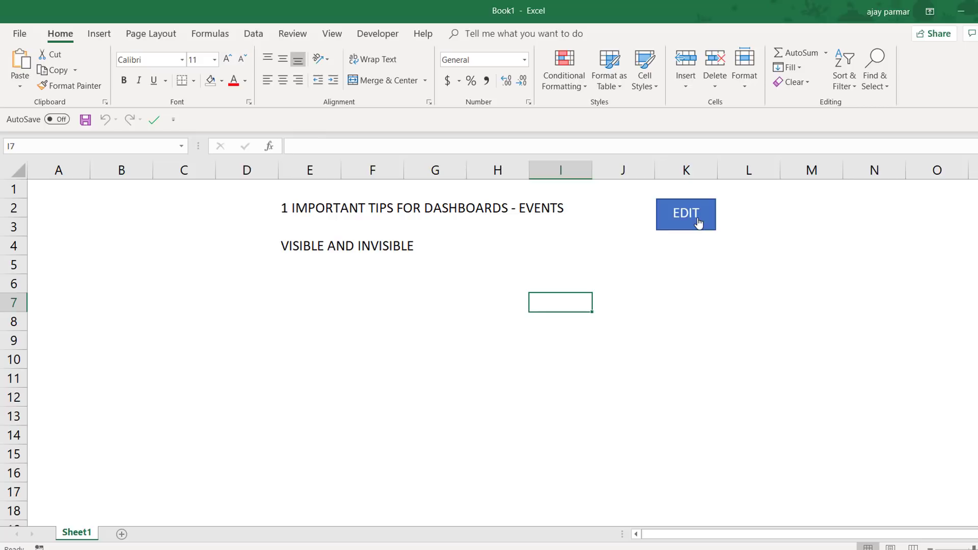
{"action": "left_click", "coordinate": [698, 222]}
{"action": "left_click", "coordinate": [699, 227]}
- Apply a Bevel shape effect to the blue EDIT button, then click it to switch to SAVE
{"action": "left_click", "coordinate": [680, 226], "text": "ctrl"}
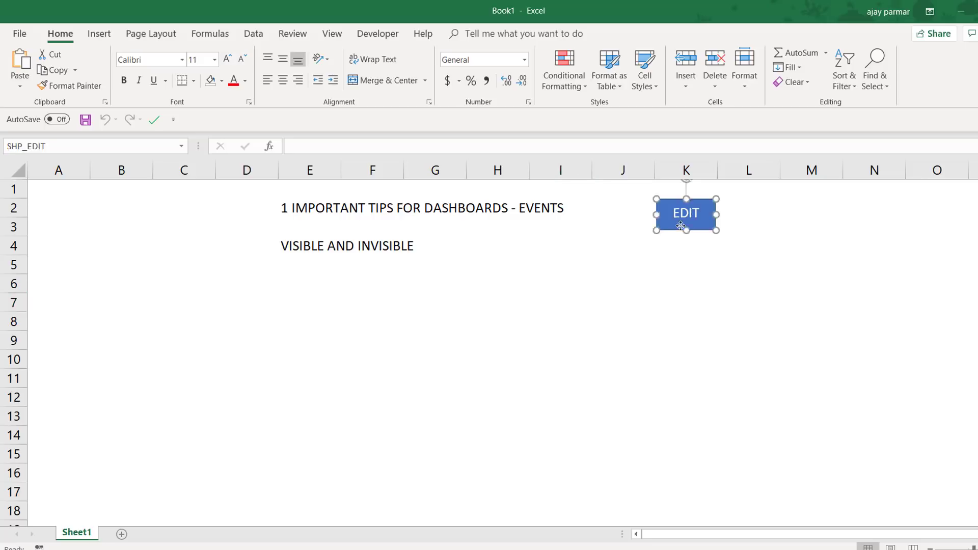
{"action": "right_click", "coordinate": [680, 225]}
{"action": "left_click", "coordinate": [478, 32]}
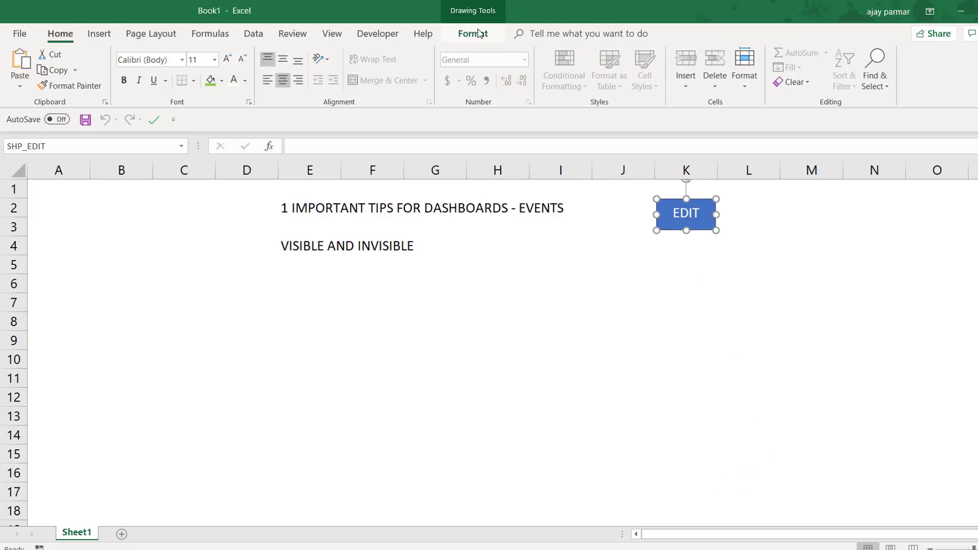
{"action": "left_click", "coordinate": [522, 83]}
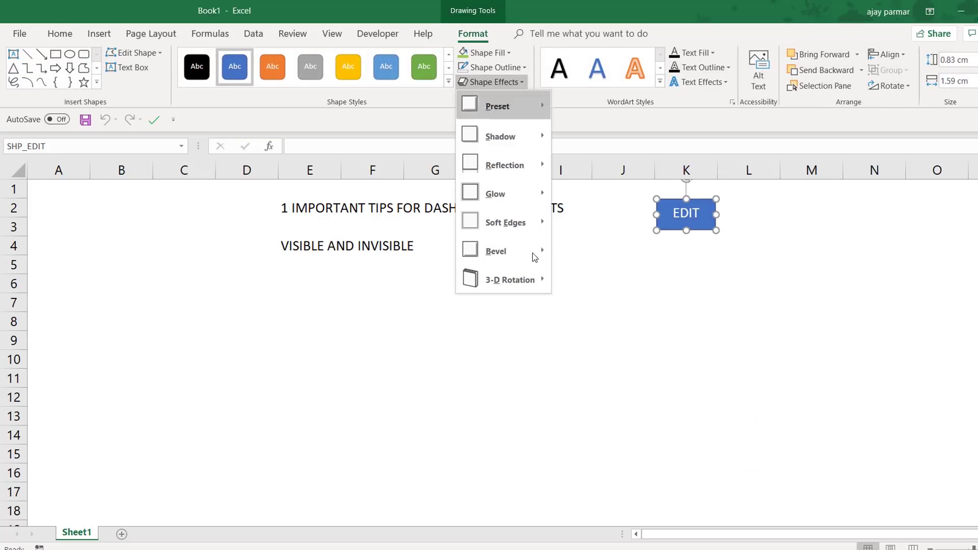
{"action": "mouse_move", "coordinate": [500, 251]}
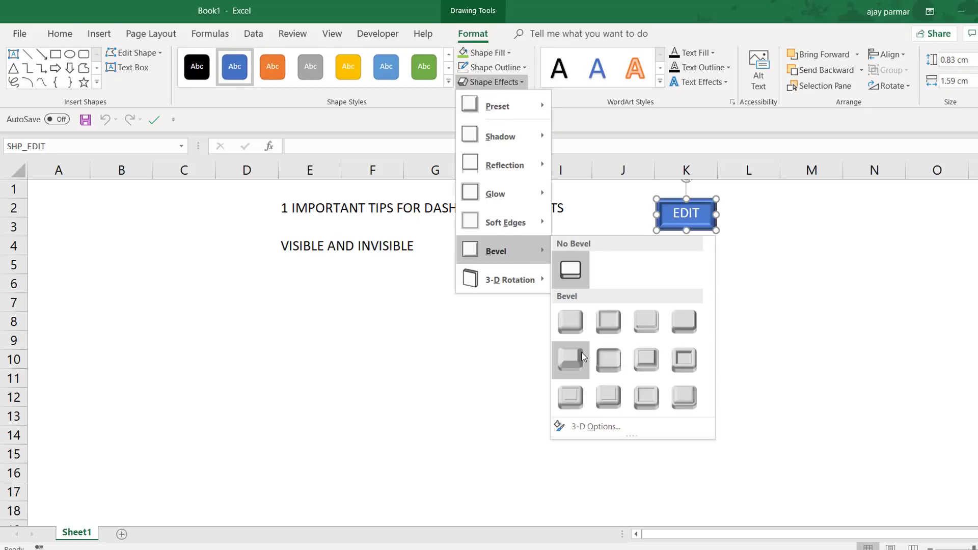
{"action": "left_click", "coordinate": [574, 359]}
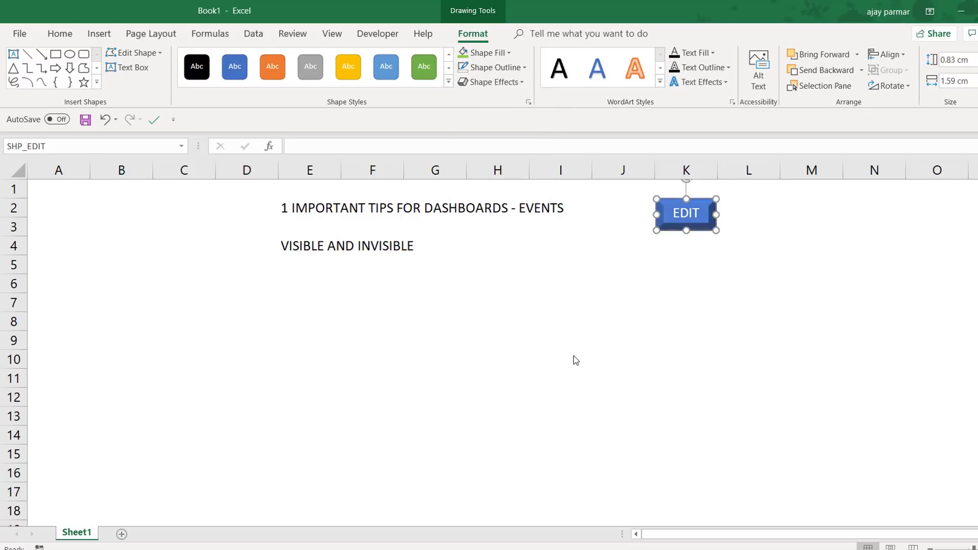
{"action": "left_click", "coordinate": [649, 308]}
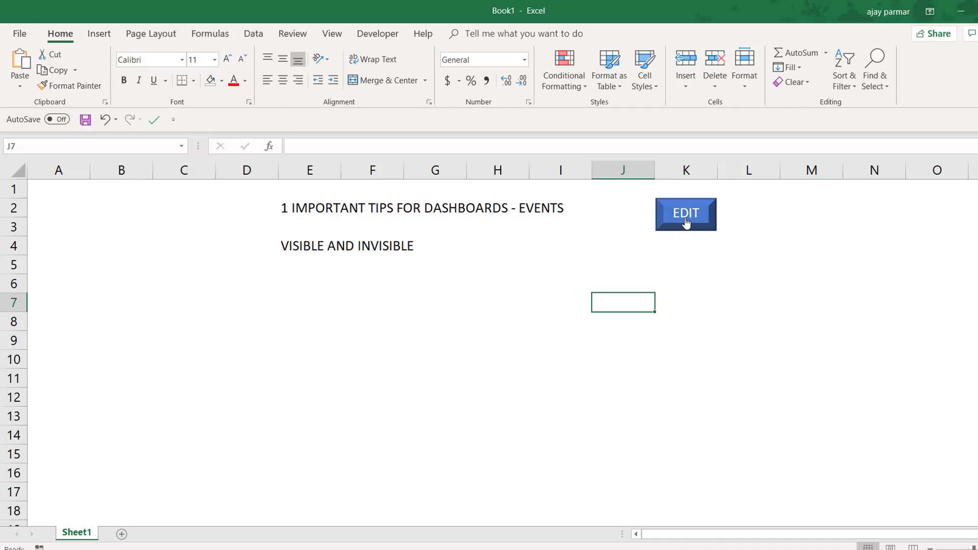
{"action": "left_click", "coordinate": [685, 222]}
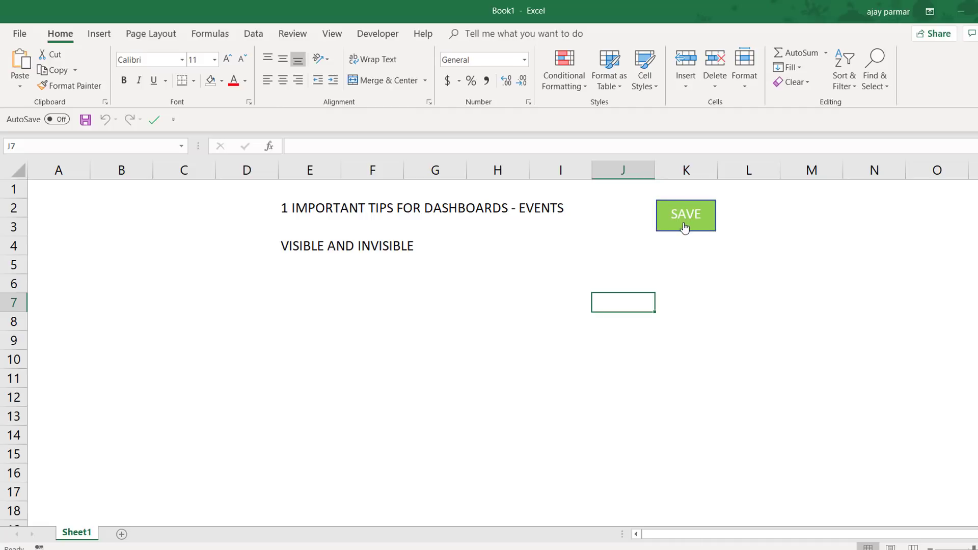
- Apply the Angle bevel shape effect to the green SAVE button at K2
{"action": "right_click", "coordinate": [677, 230]}
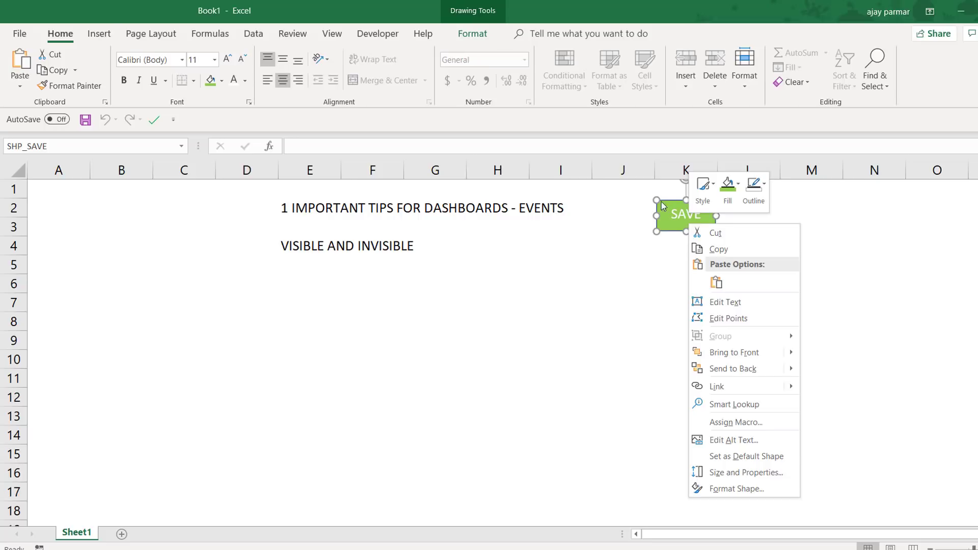
{"action": "left_click", "coordinate": [486, 45]}
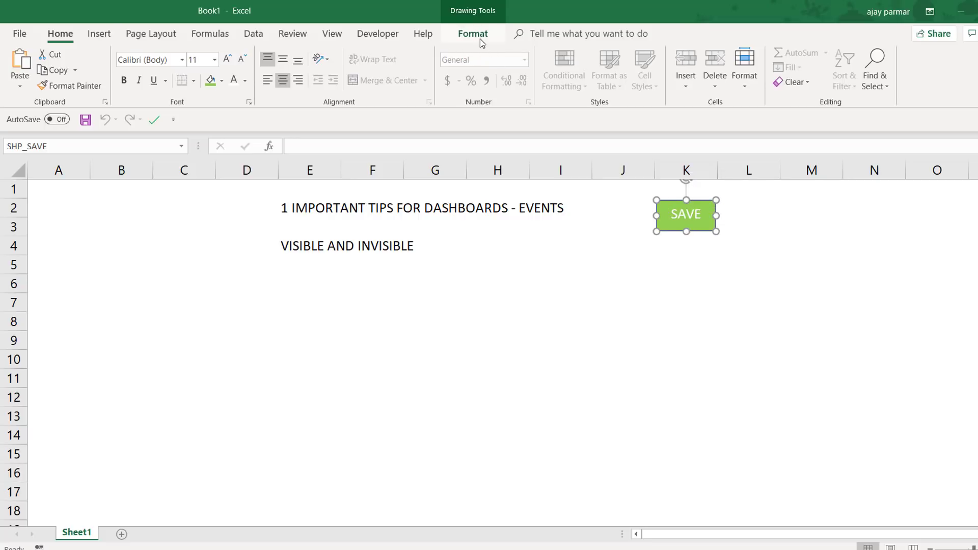
{"action": "left_click", "coordinate": [478, 36]}
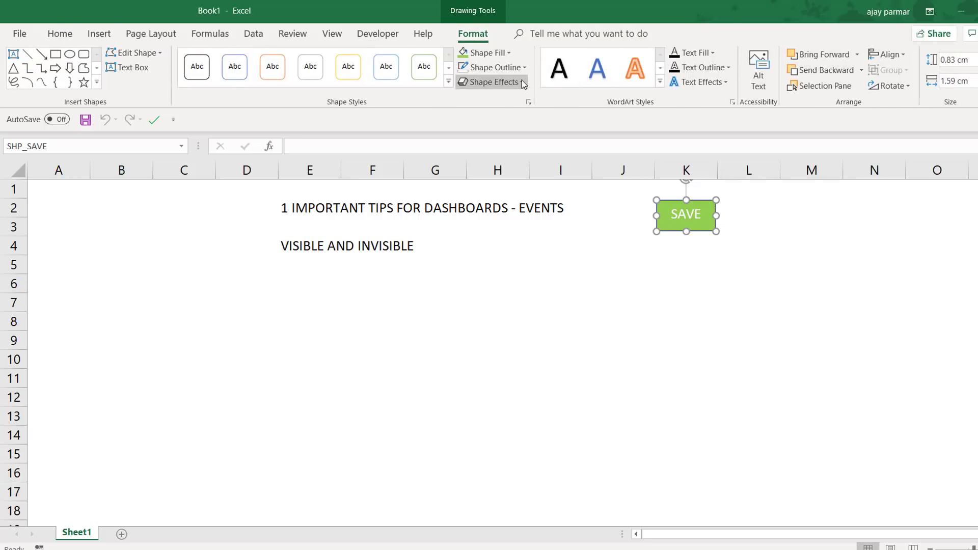
{"action": "left_click", "coordinate": [509, 82]}
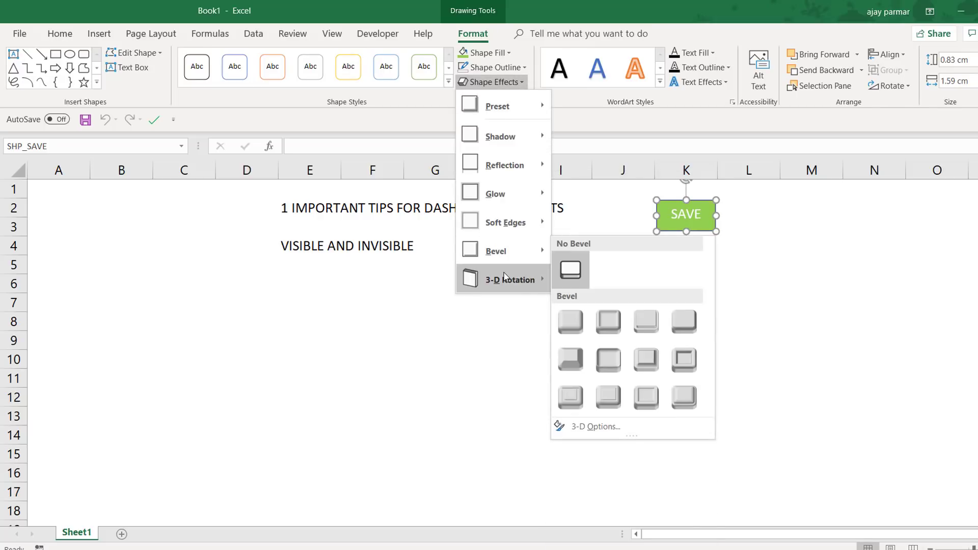
{"action": "mouse_move", "coordinate": [500, 250]}
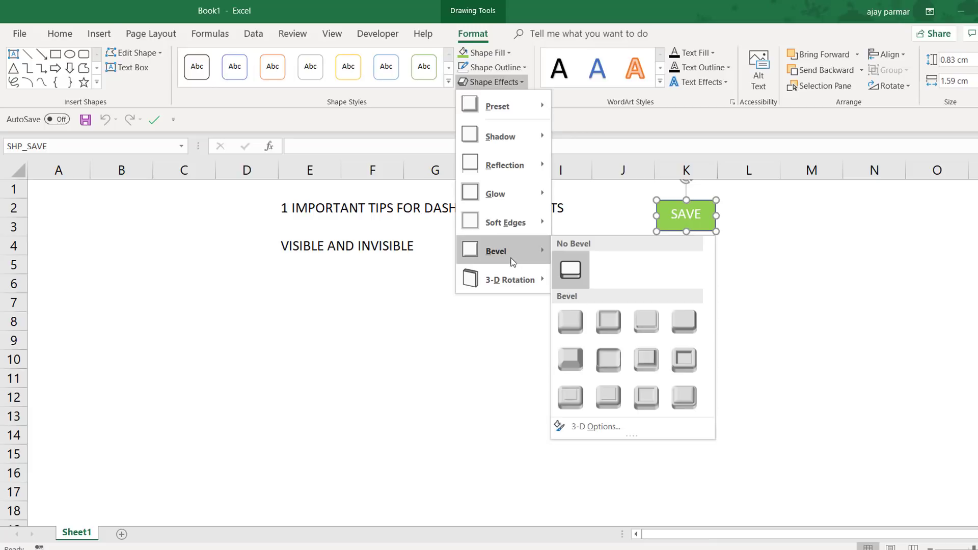
{"action": "left_click", "coordinate": [568, 358]}
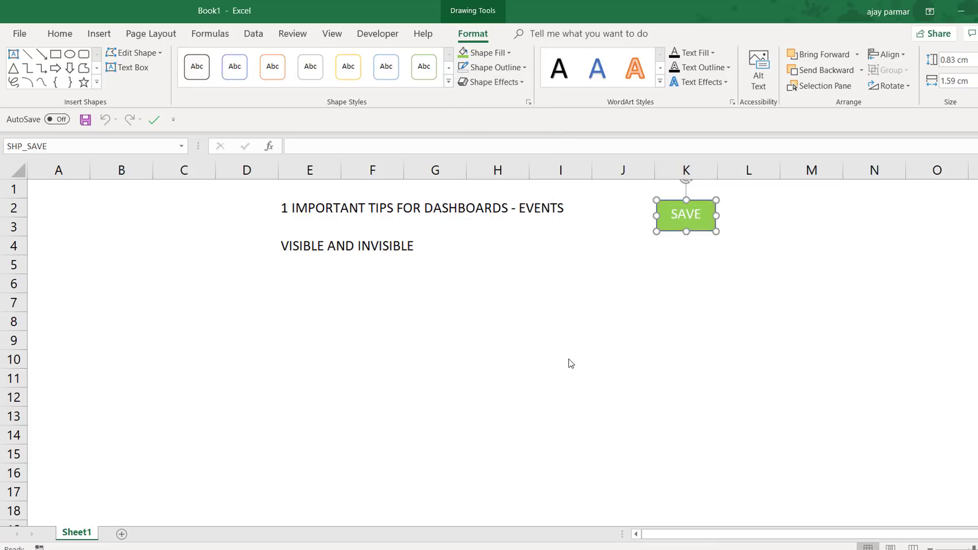
{"action": "left_click", "coordinate": [646, 337]}
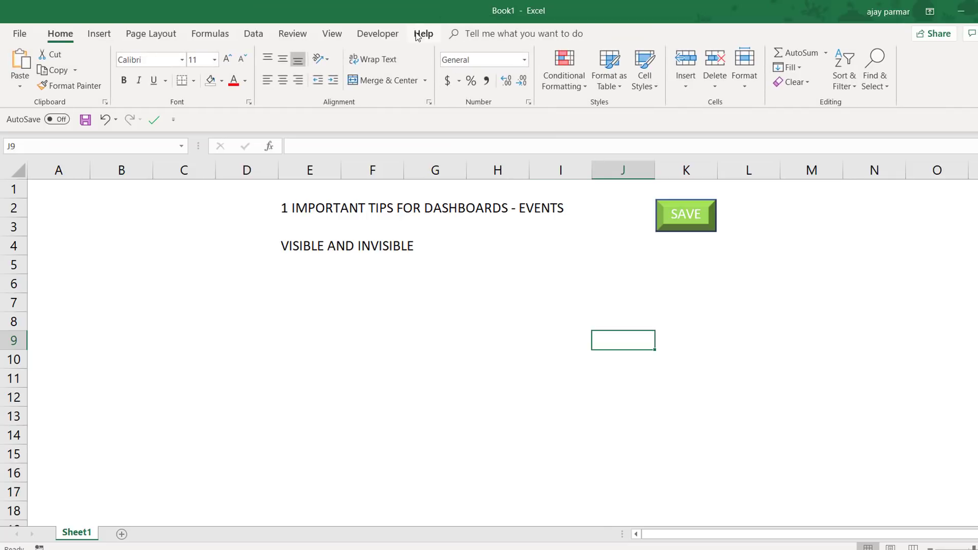
{"action": "left_click", "coordinate": [687, 219]}
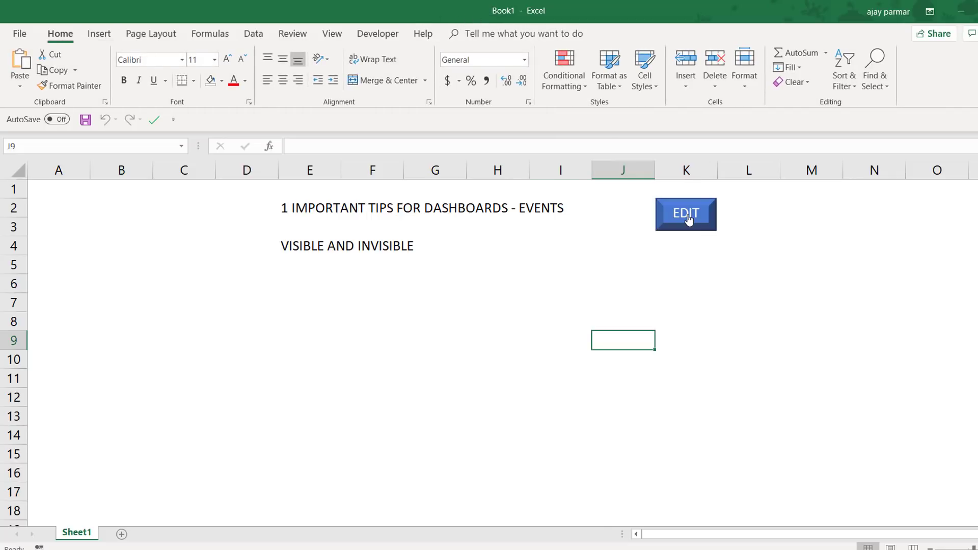
{"action": "left_click", "coordinate": [688, 219]}
{"action": "left_click", "coordinate": [688, 220]}
{"action": "left_click", "coordinate": [688, 219]}
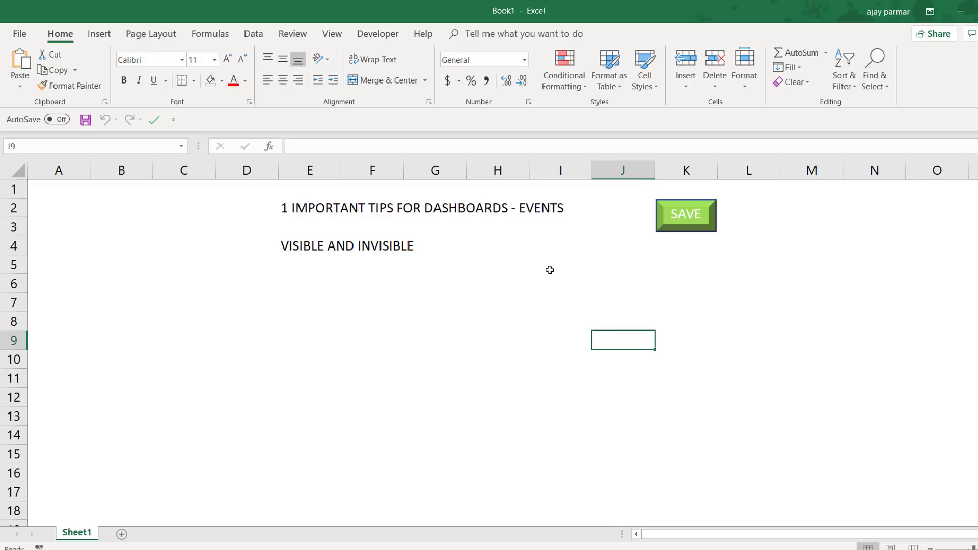